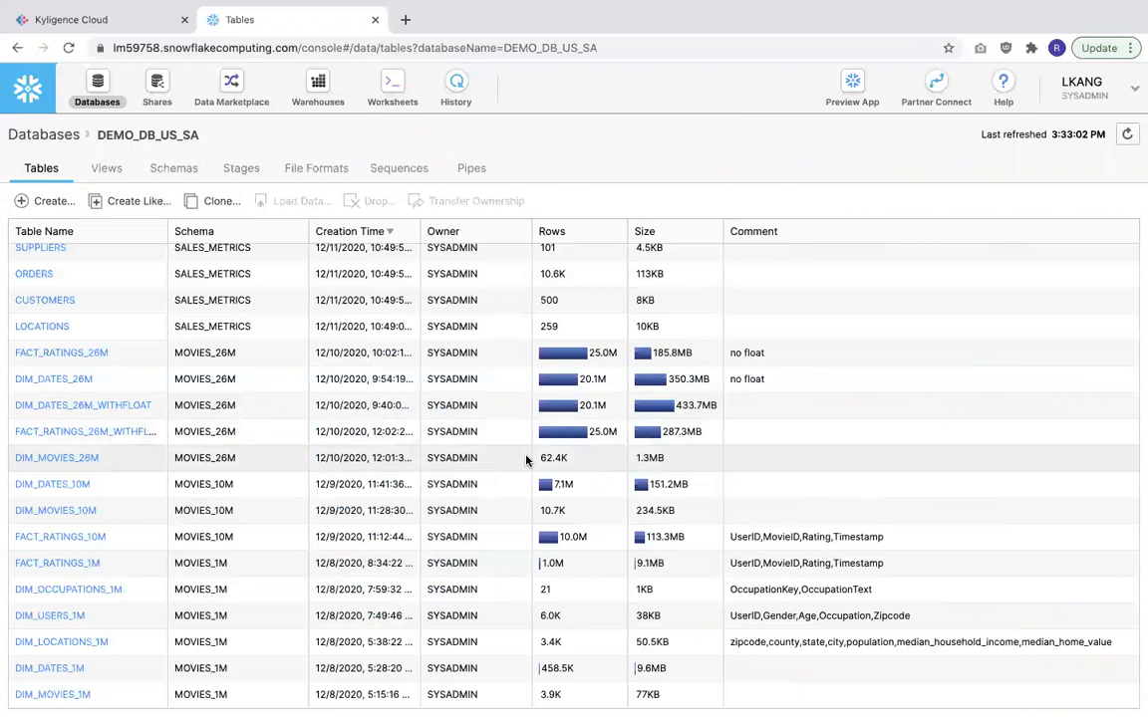
- Open the FACT_RATINGS_1M table to inspect its columns
left_click(30, 563)
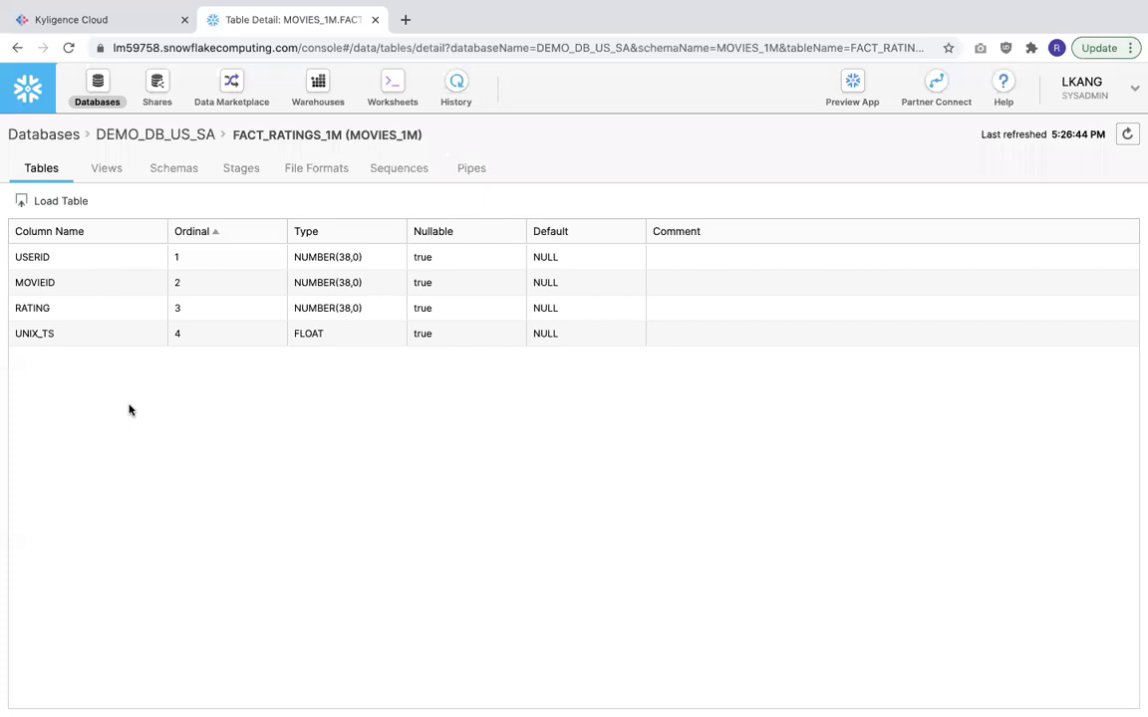
- Switch to Kyligence Cloud, open the Movies_Pushdown project and view the 1million_model_pushdown model's ER diagram
left_click(103, 19)
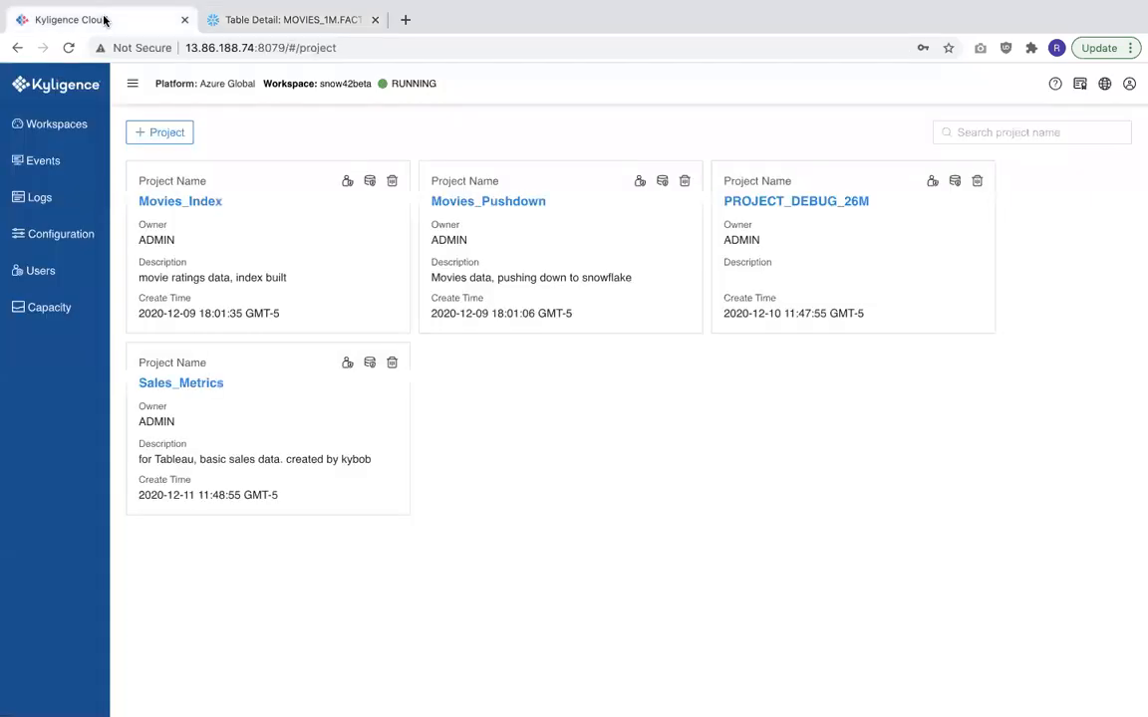
left_click(480, 204)
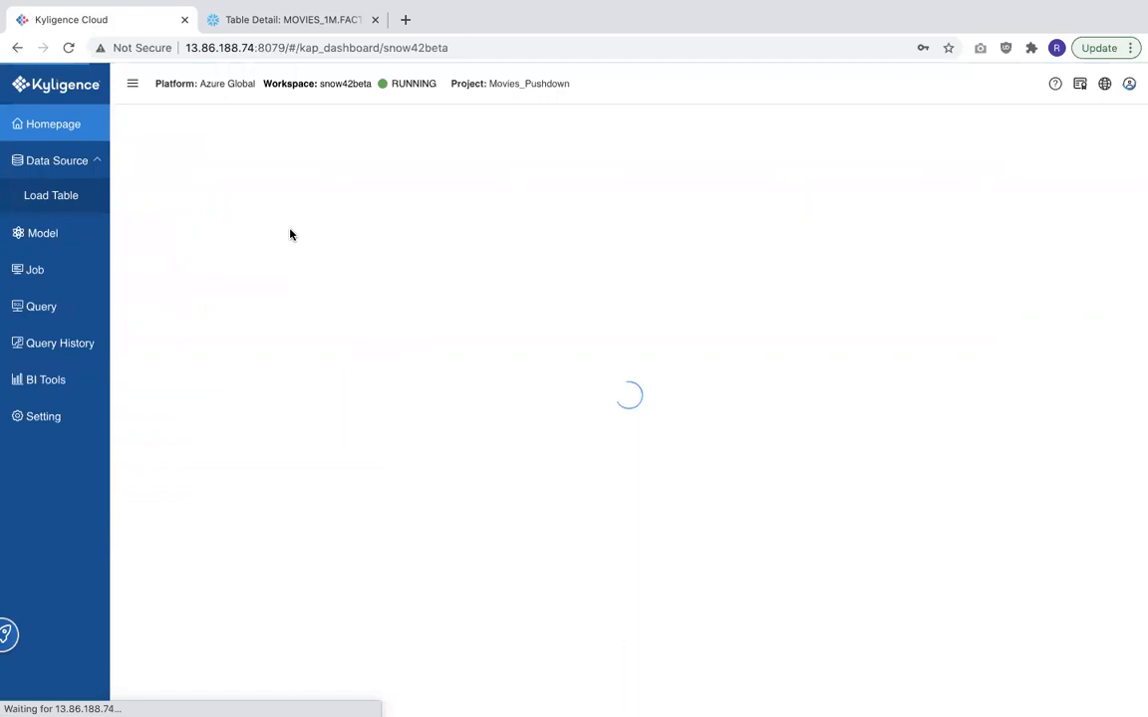
left_click(69, 248)
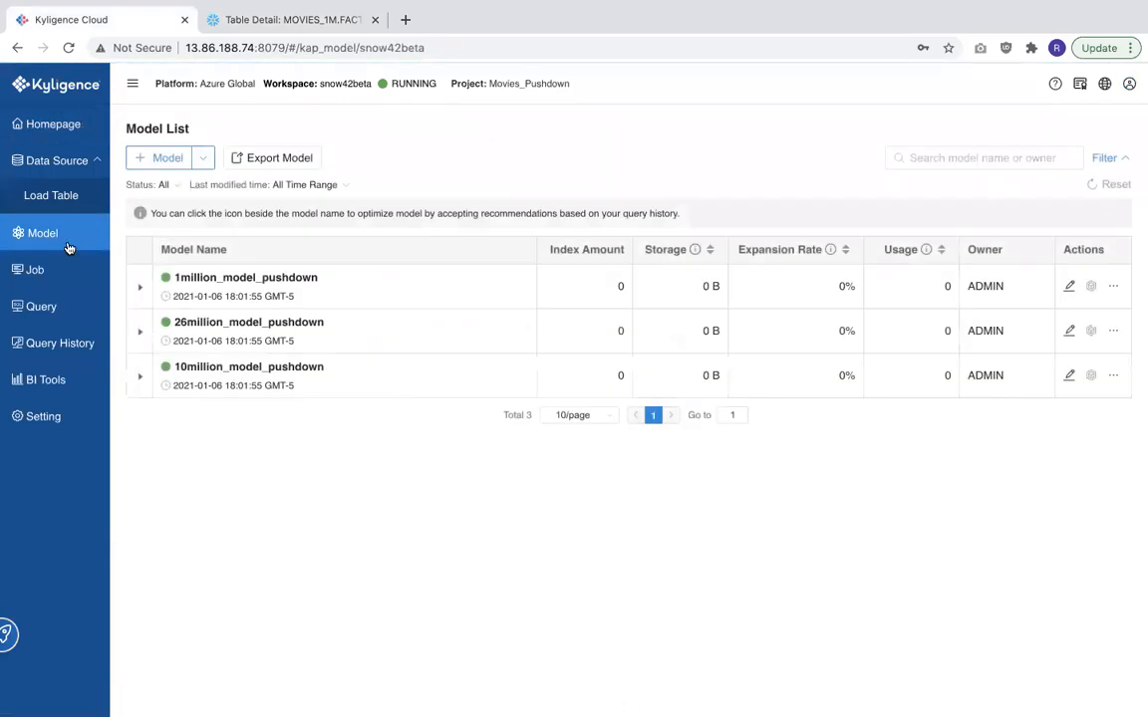
left_click(140, 288)
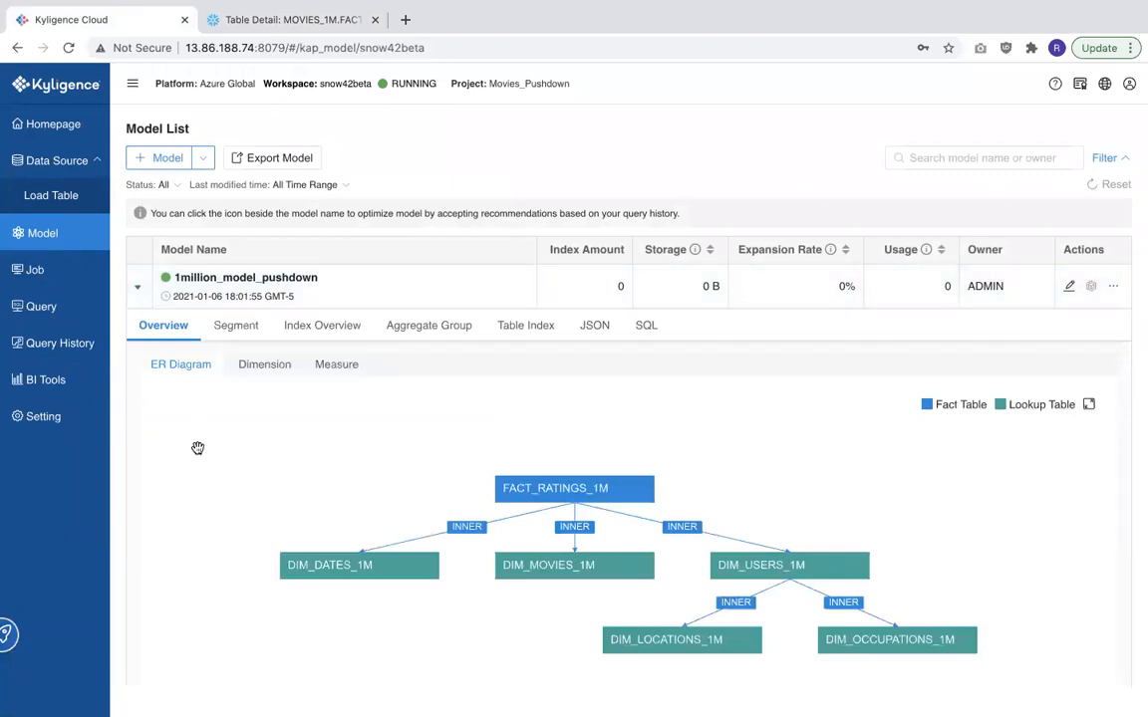
scroll(198, 449, "down", 2)
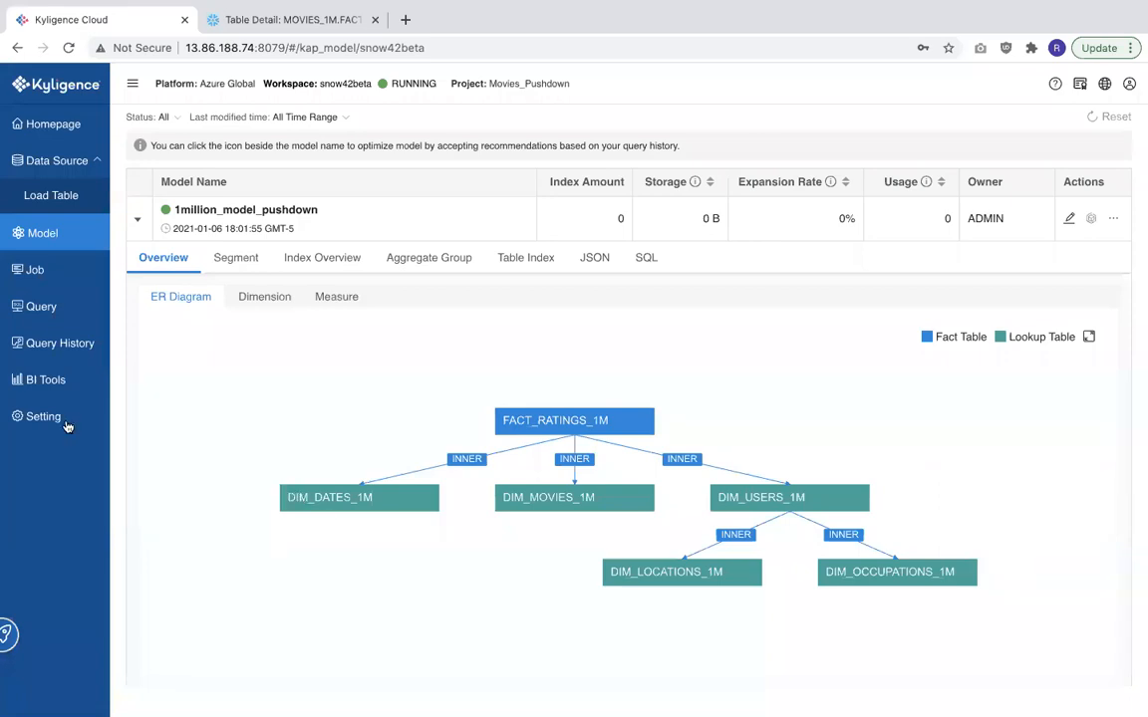
- Open Kyligence MDX from BI Tools and edit the 1M_movie_ratings_agg_index dataset through to Define Semantics
left_click(62, 383)
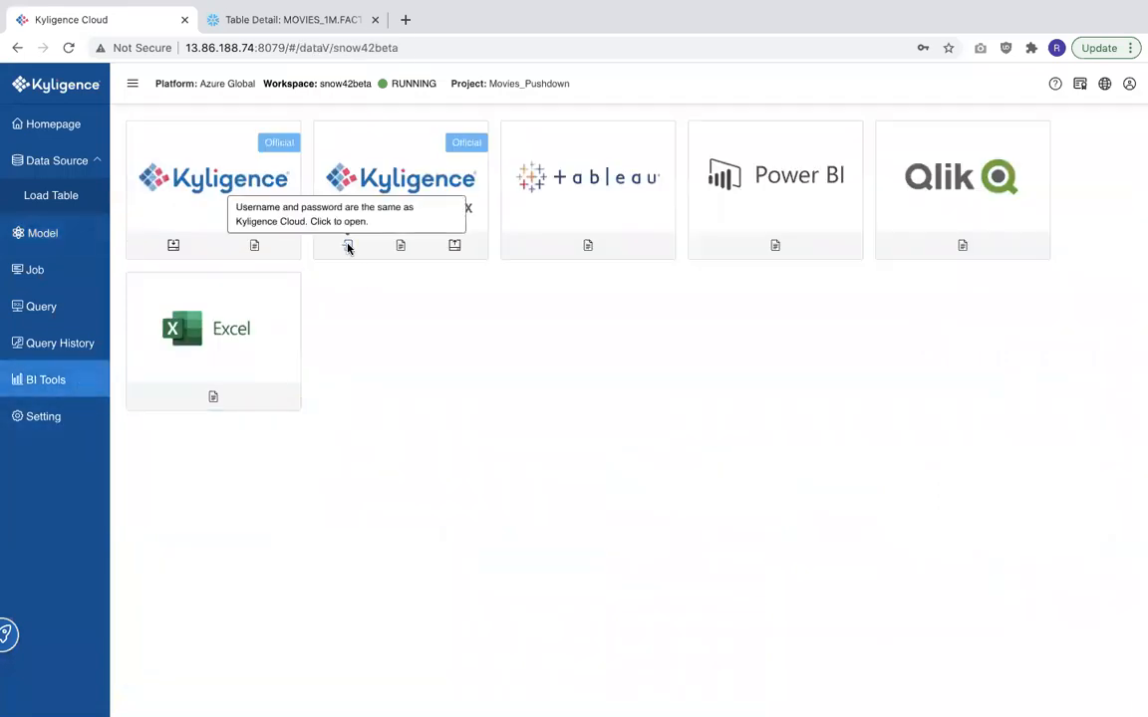
left_click(346, 247)
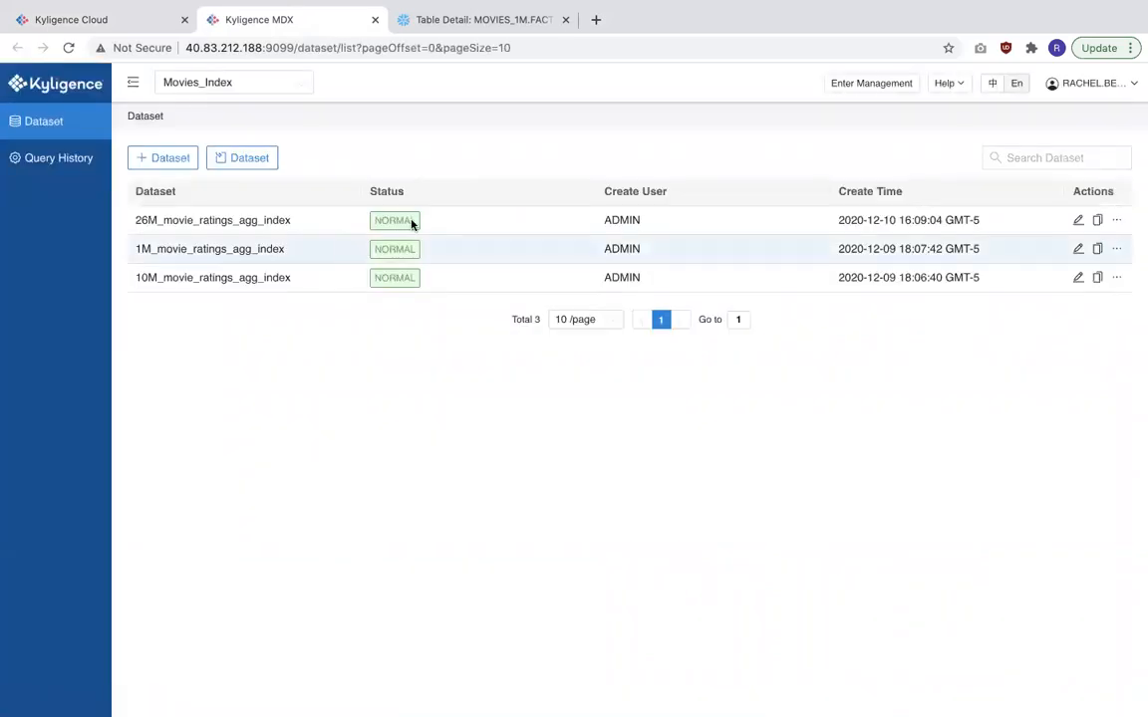
left_click(1078, 248)
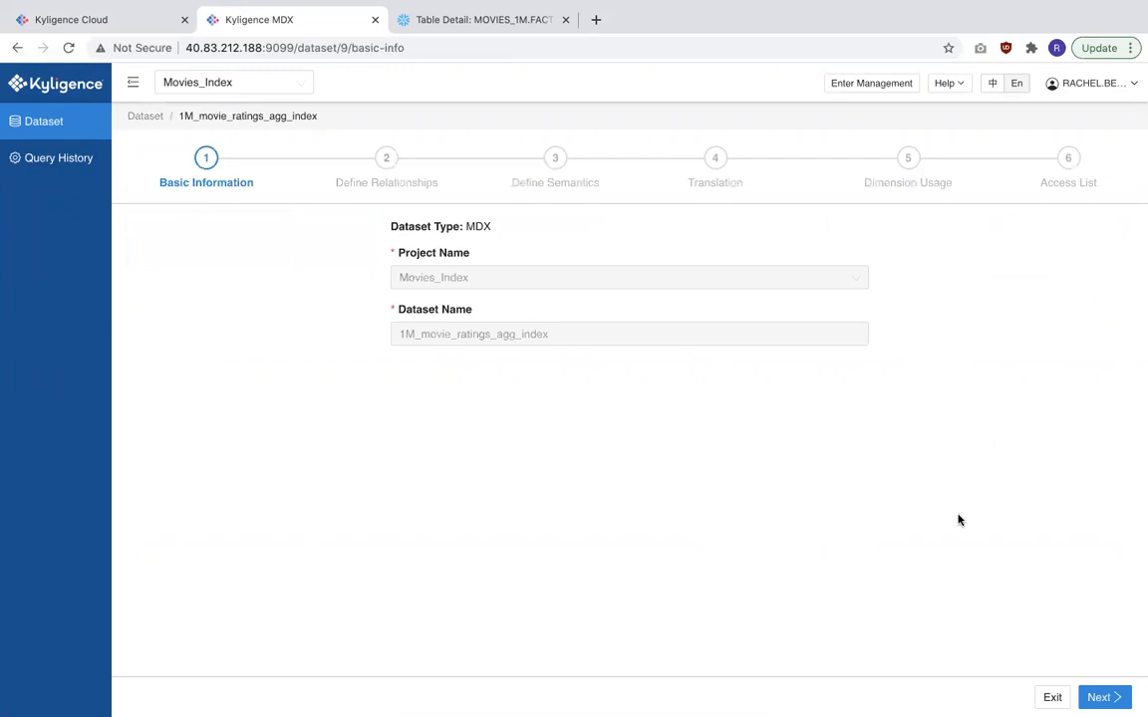
left_click(1096, 698)
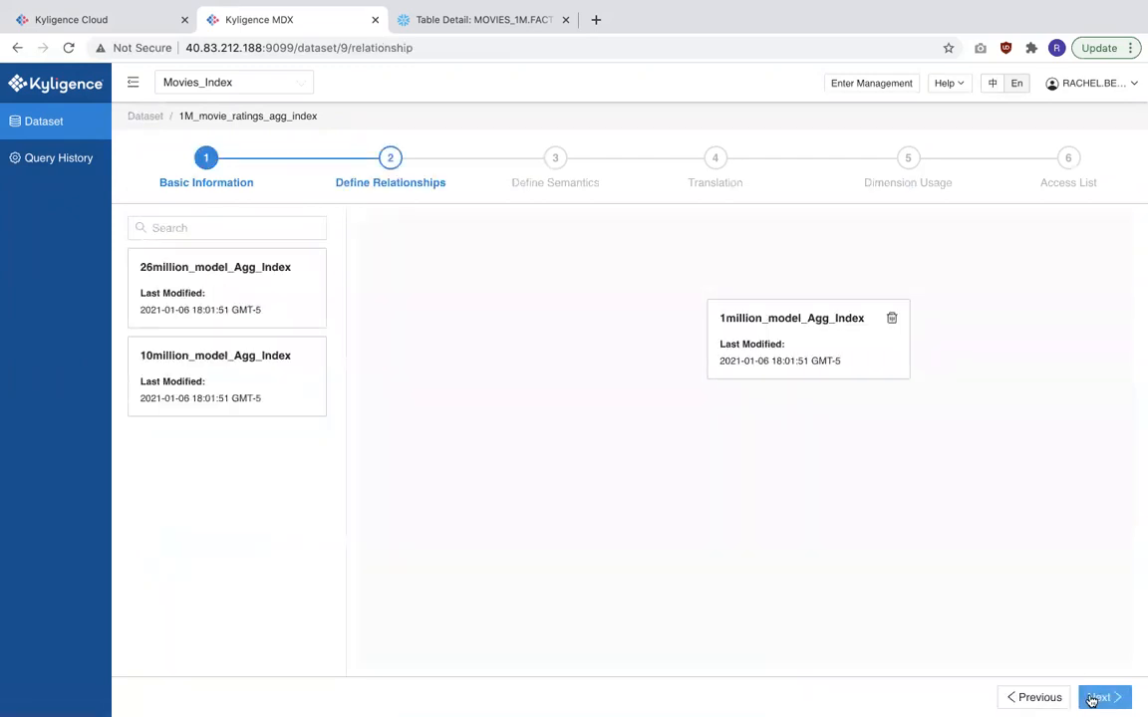
left_click(1096, 698)
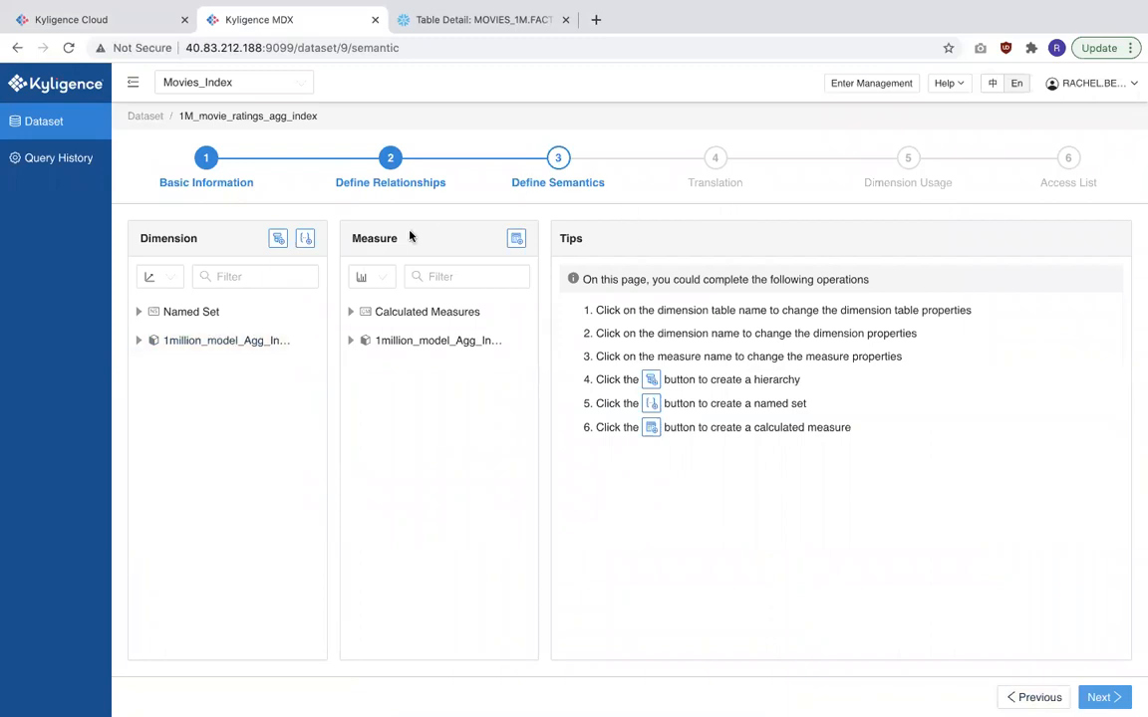
- Examine the dataset's named sets, calculated measures, model measures and the DIM_MOVIES_1M movie hierarchy
left_click(207, 314)
left_click(196, 368)
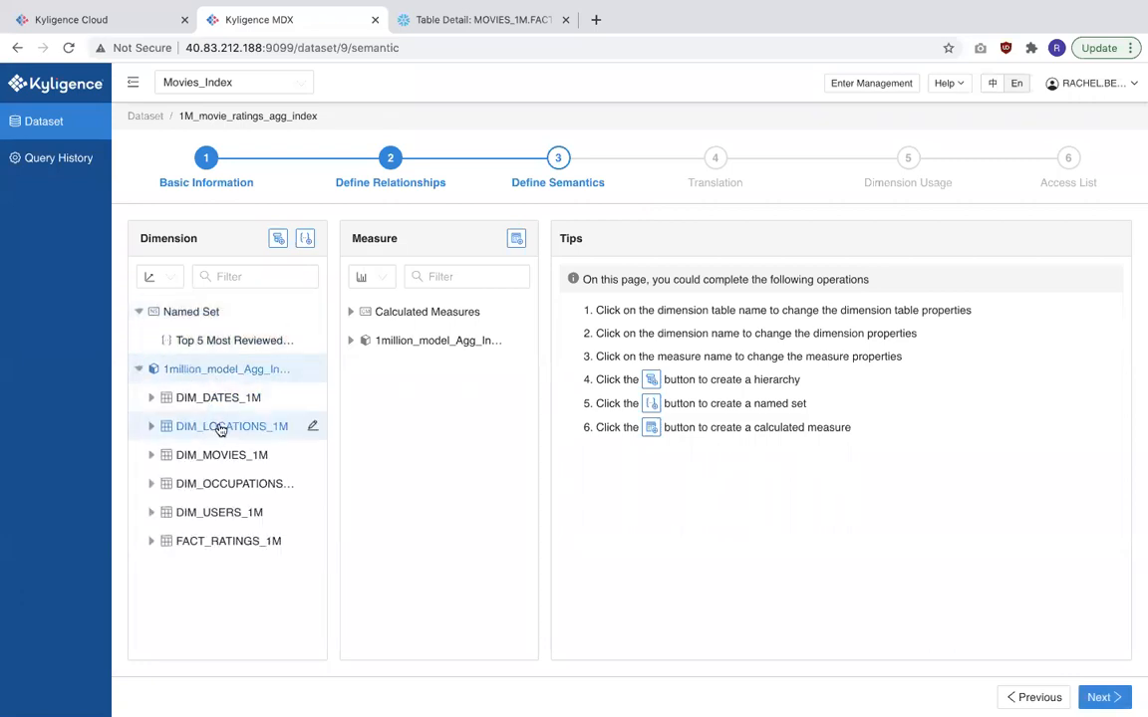
left_click(399, 320)
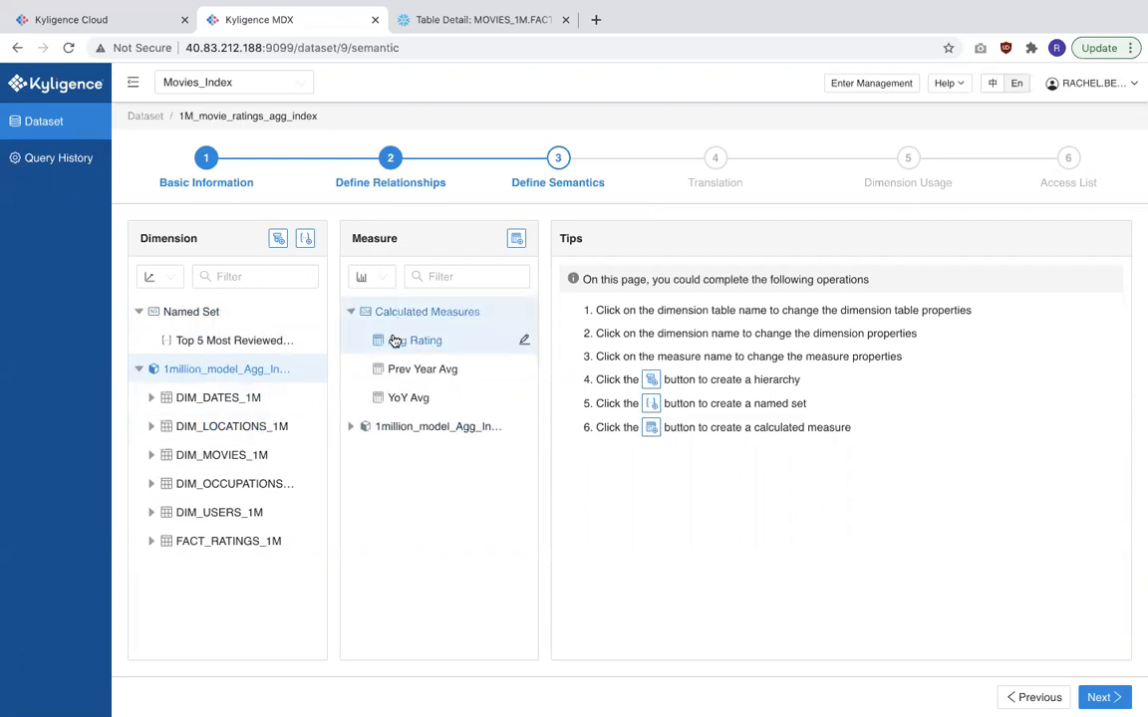
left_click(394, 341)
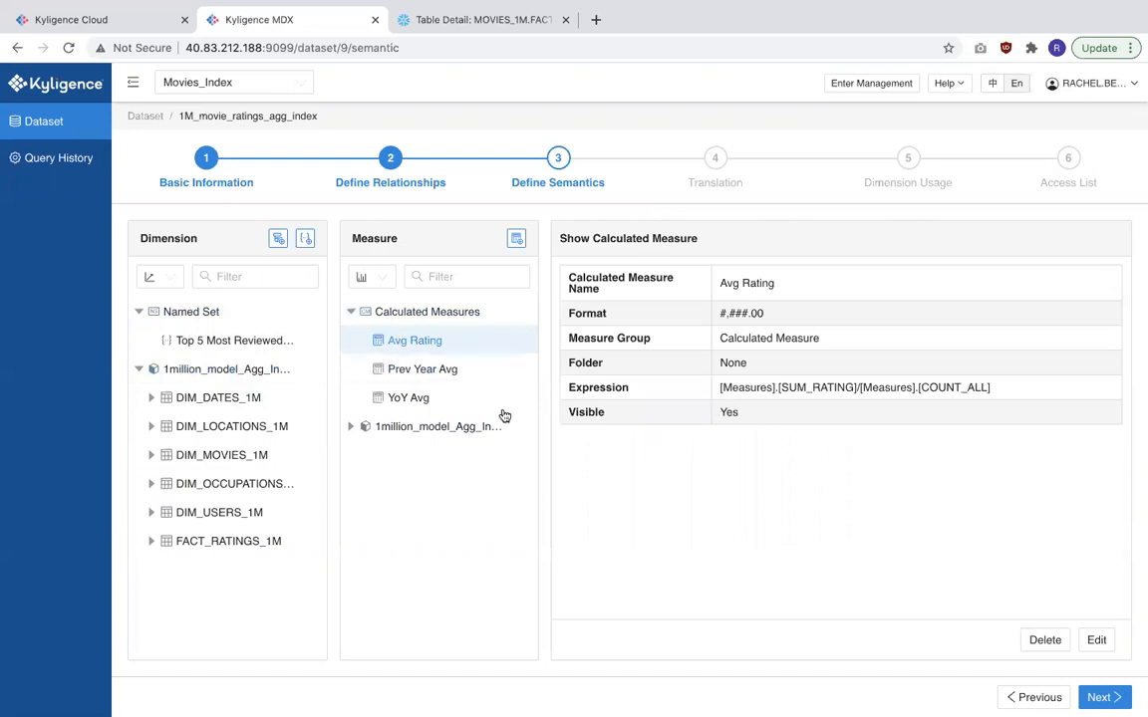
left_click(418, 426)
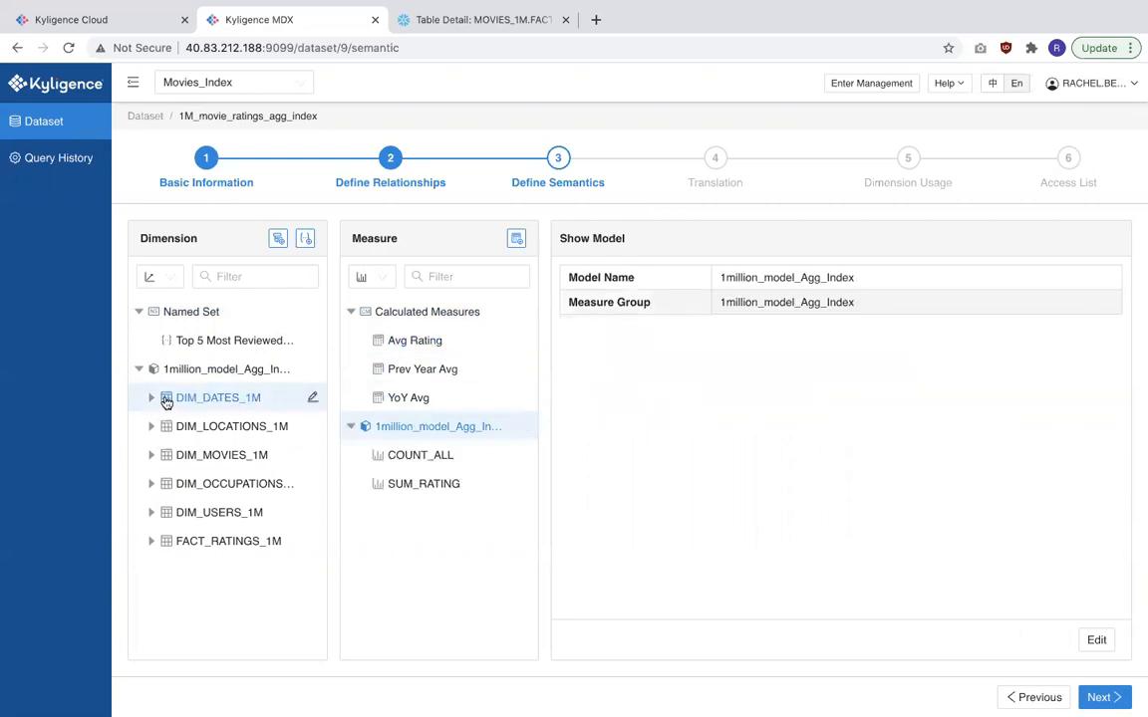
left_click(155, 455)
left_click(223, 625)
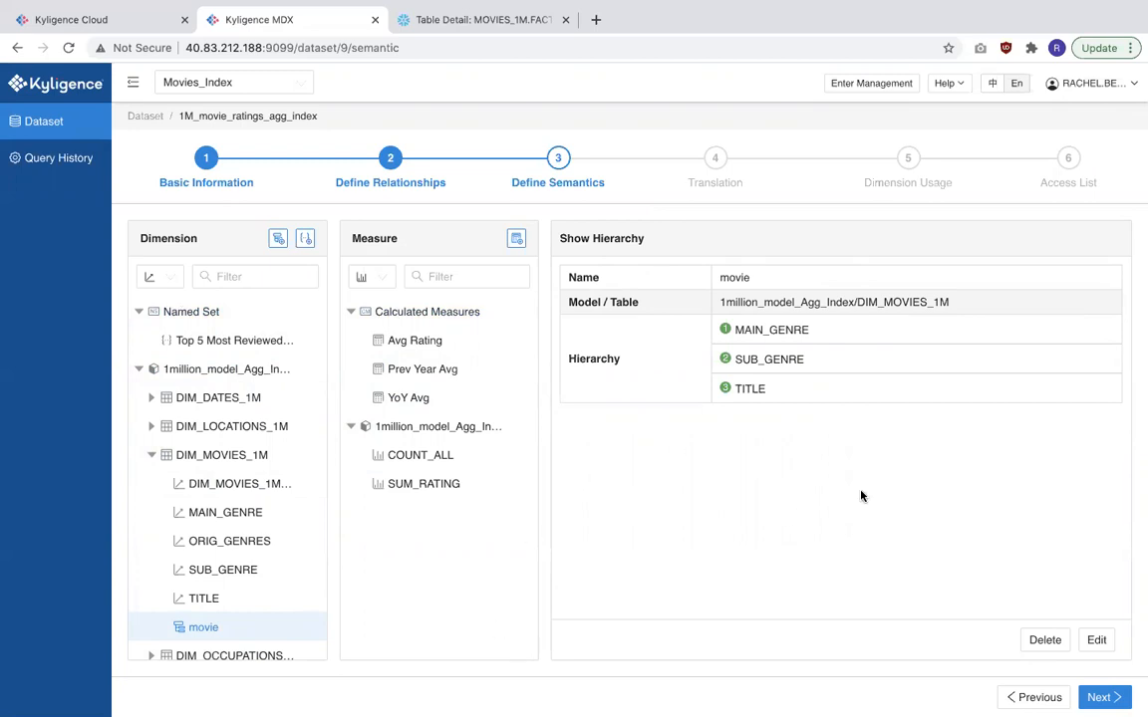
- Step through the remaining dataset wizard pages back to the dataset list
left_click(1102, 698)
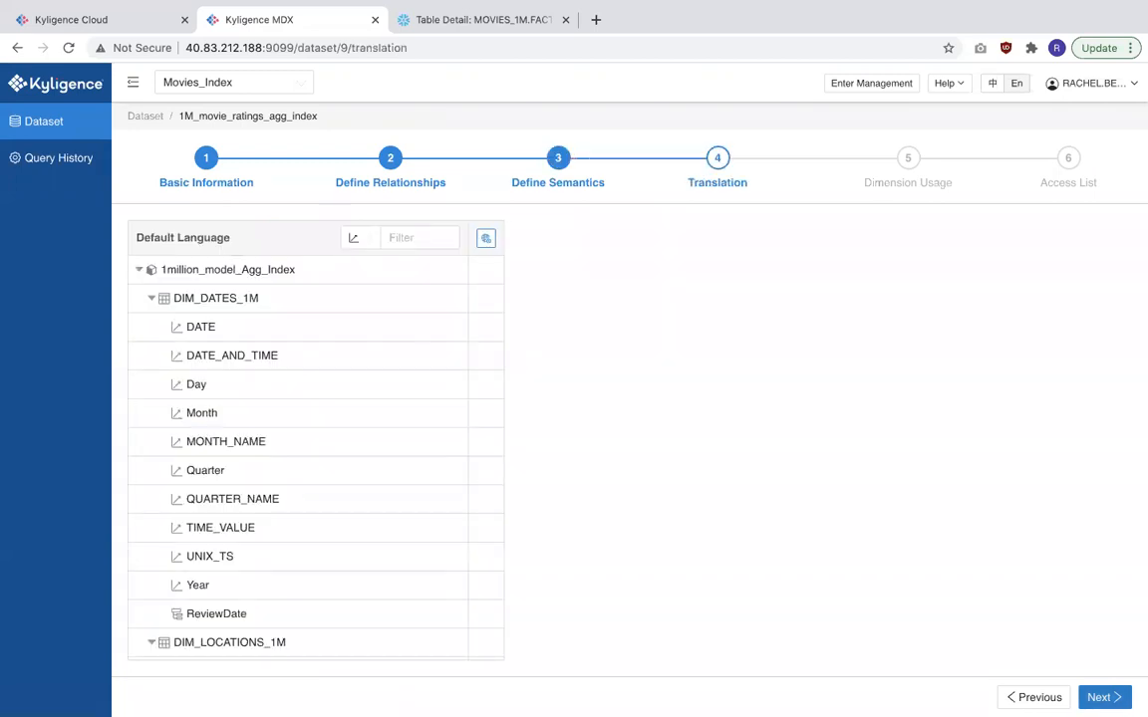
left_click(1102, 697)
left_click(1101, 698)
left_click(1109, 698)
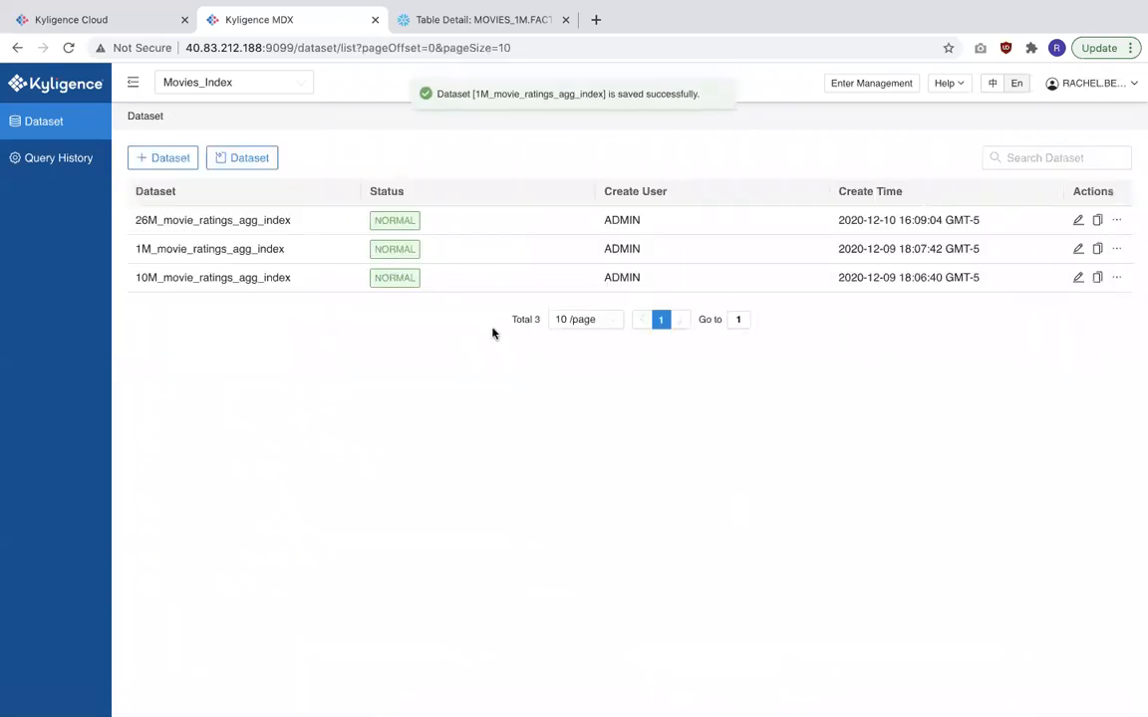
- Return to Kyligence Cloud, open the Excel tutorial and copy the MDX server address
left_click(145, 24)
left_click(214, 398)
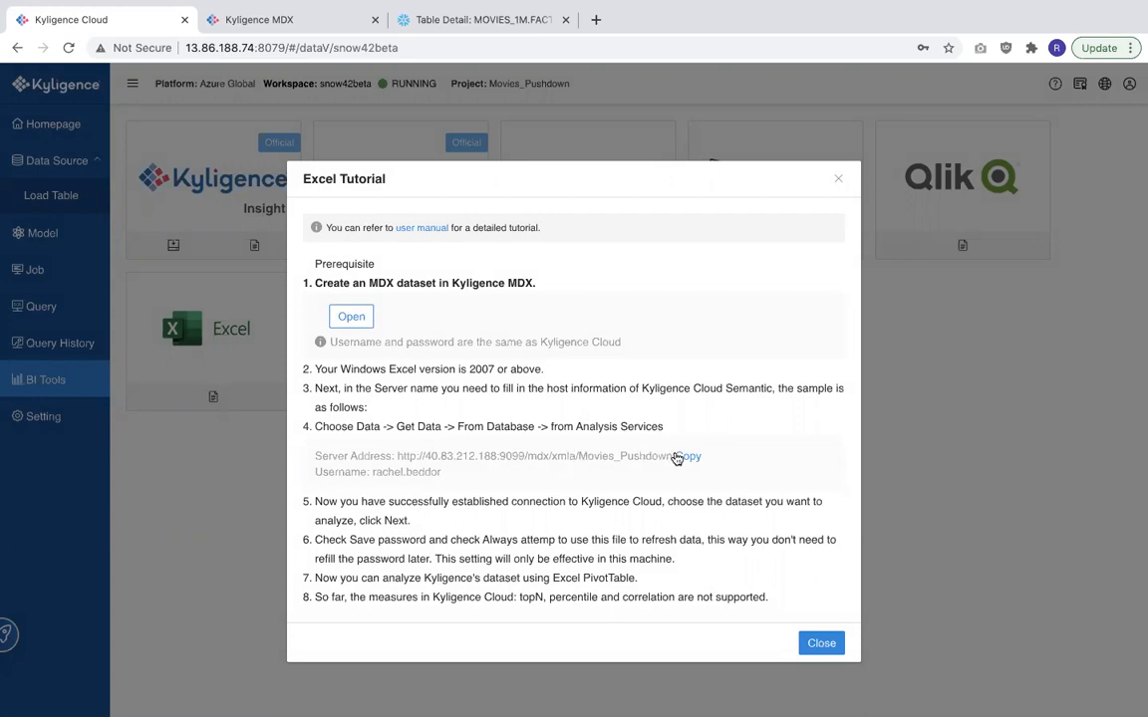
left_click(690, 455)
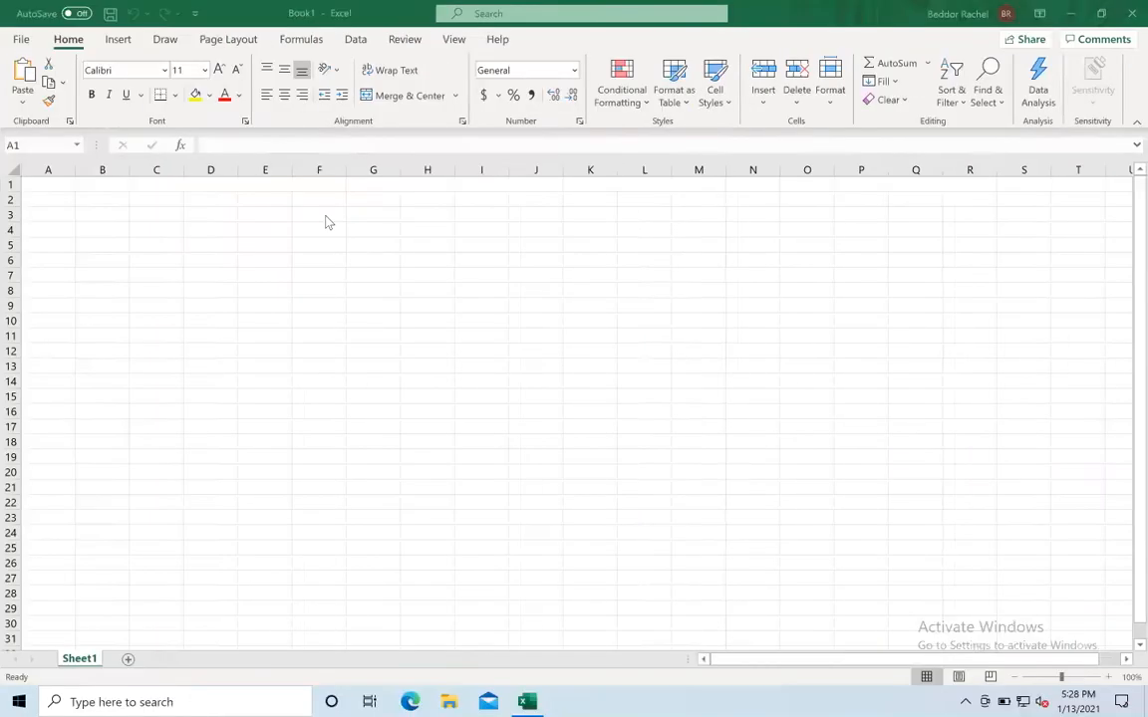
- In Excel, start a data connection from Analysis Services
left_click(46, 186)
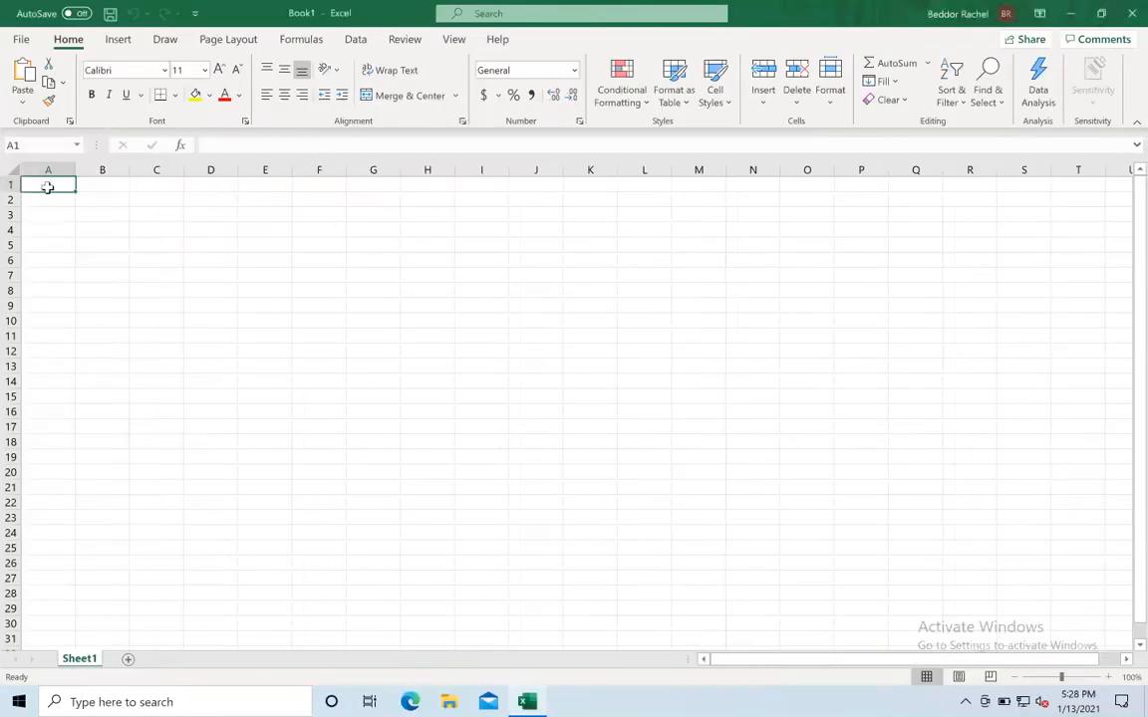
left_click(354, 40)
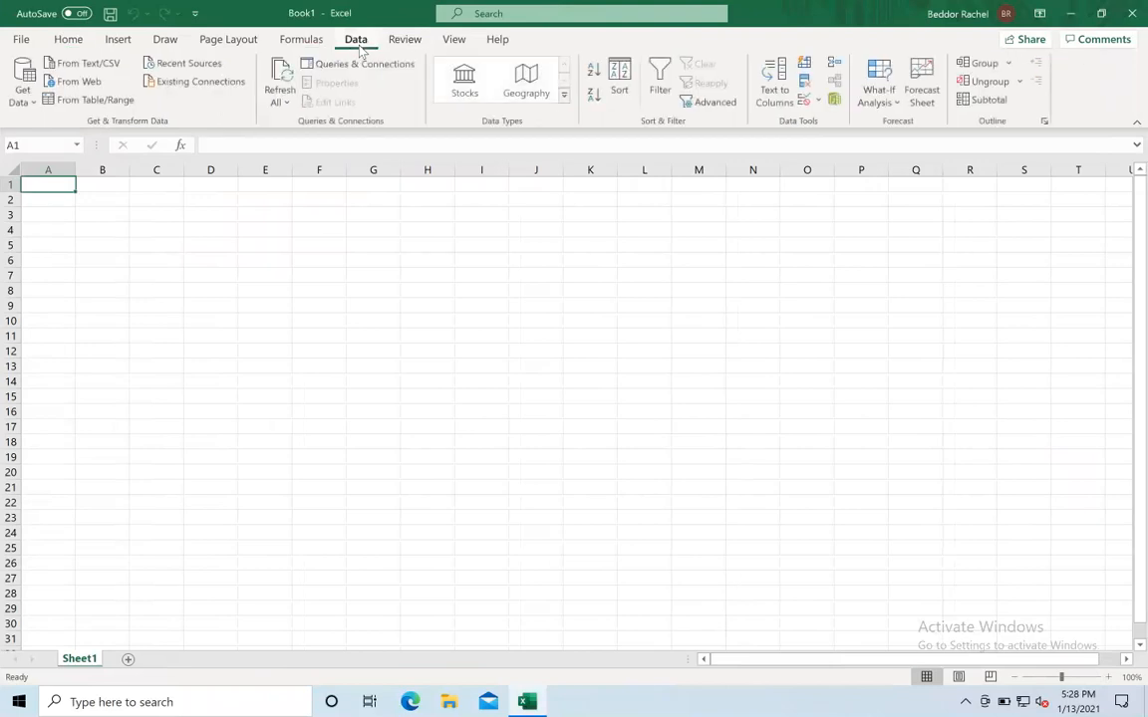
left_click(22, 86)
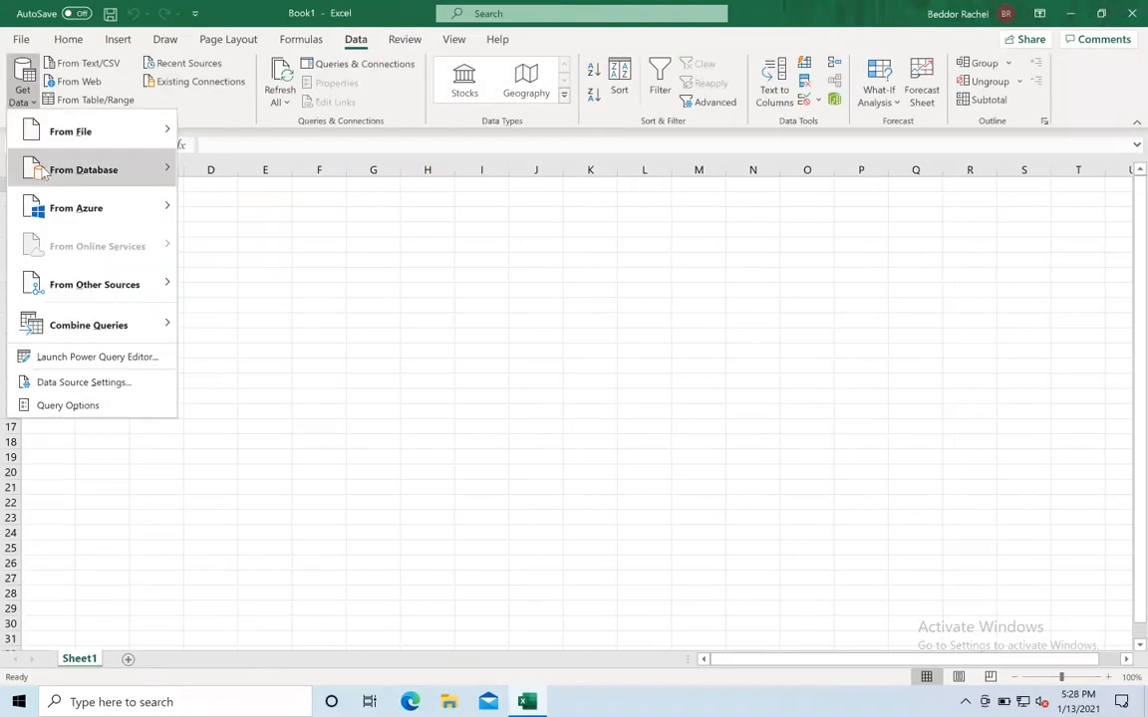
mouse_move(89, 169)
left_click(267, 246)
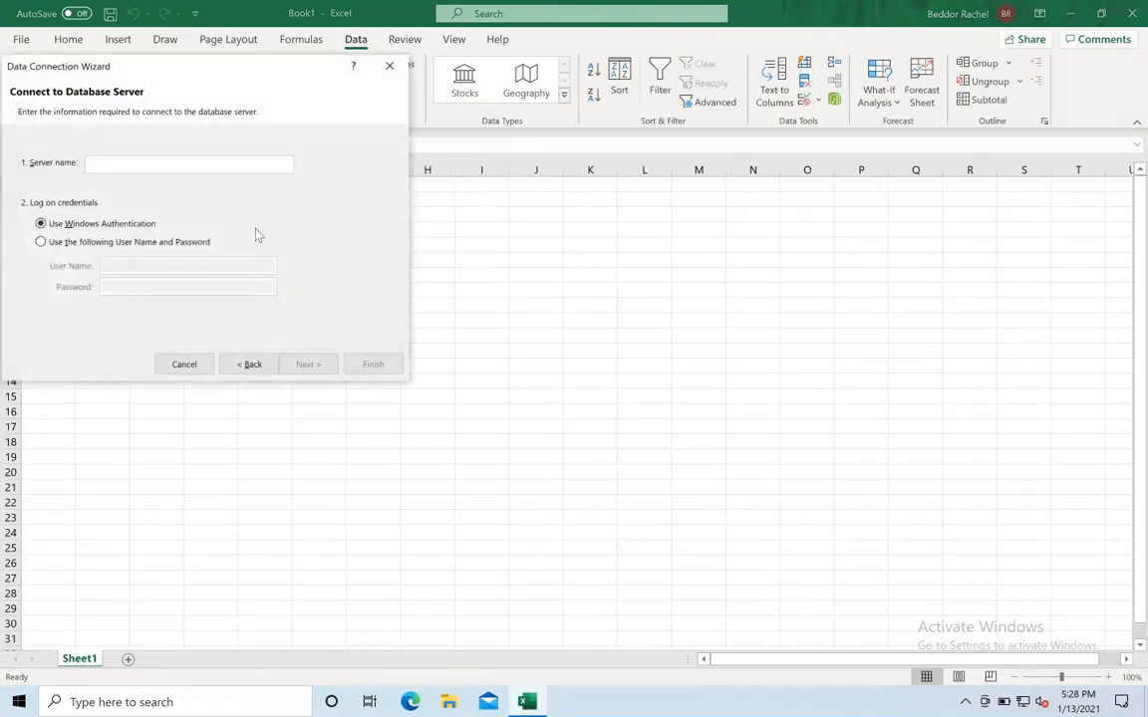
- Paste the server address as server name and log on with user name ADMIN and a password
key("ctrl+v")
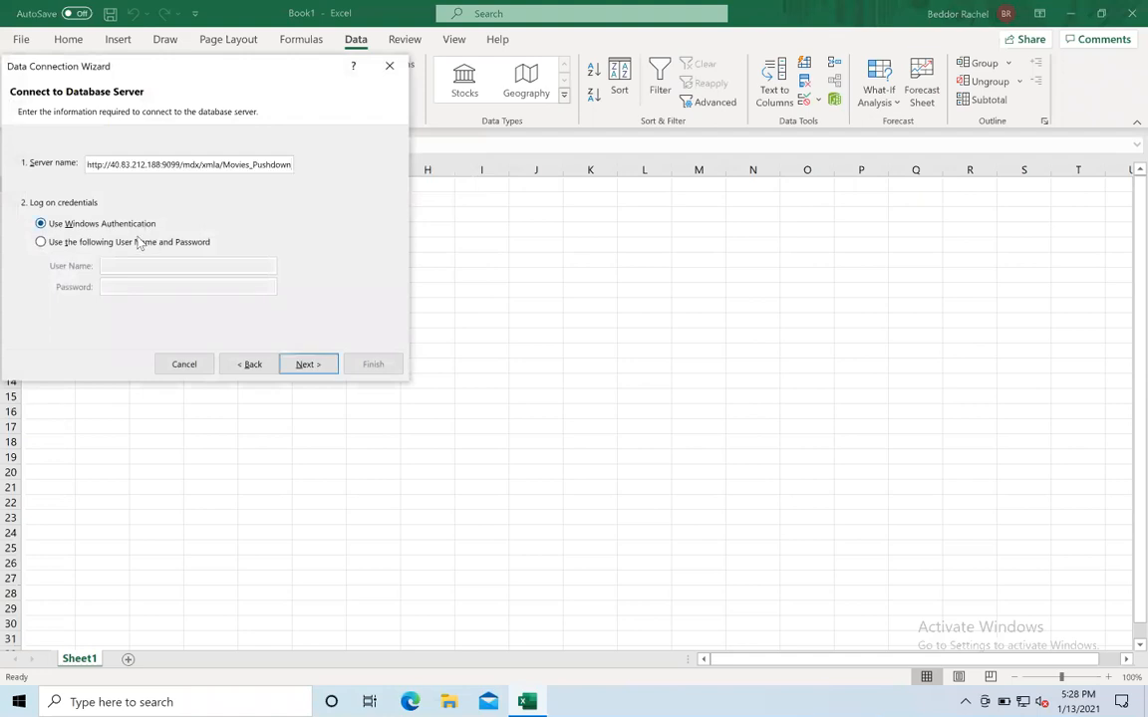
left_click(126, 242)
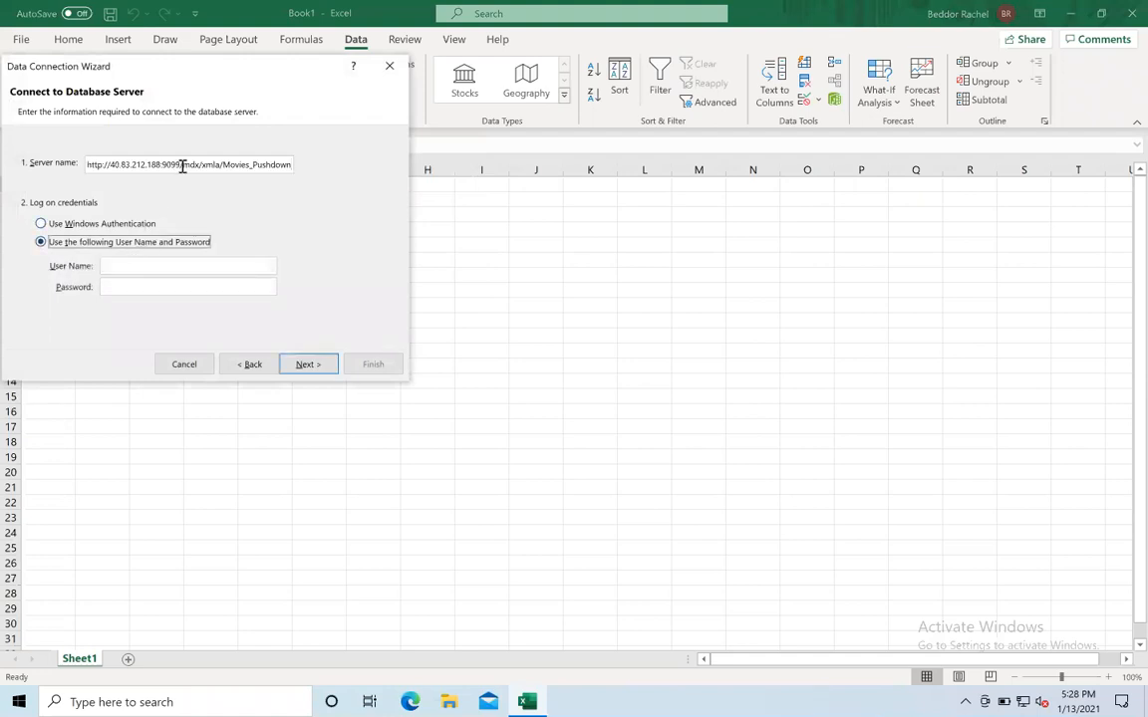
left_click(132, 265)
type("ADMIN")
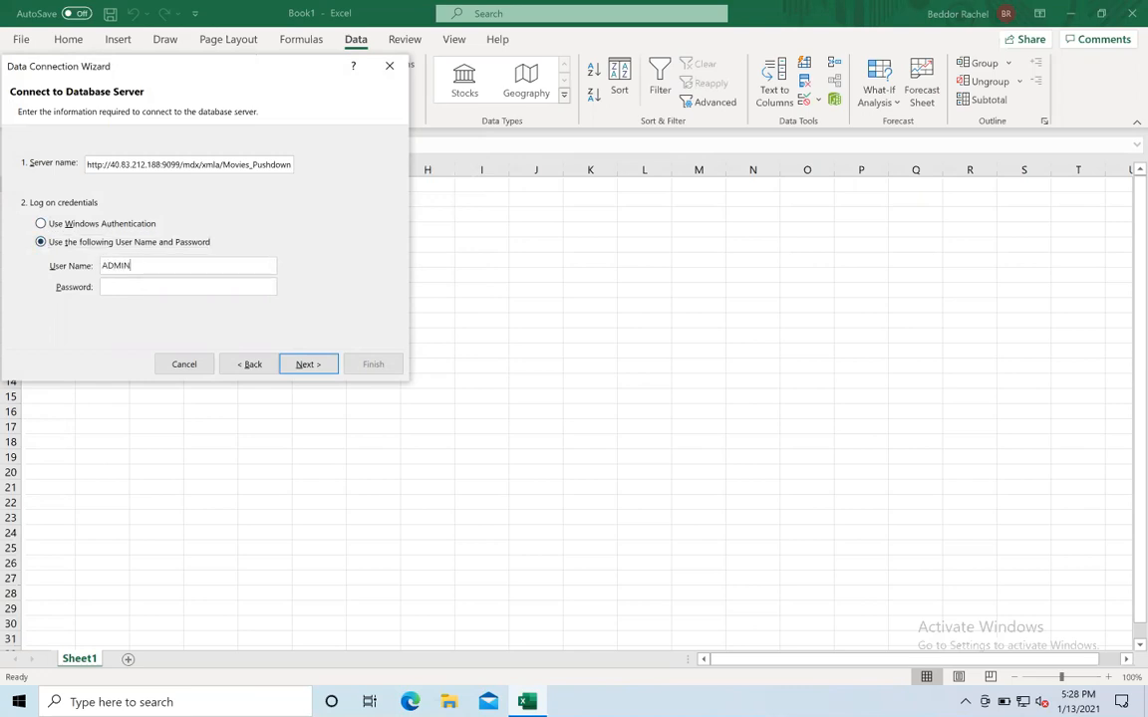
- Enter the account password and continue
key("Tab")
type("*****")
key("Return")
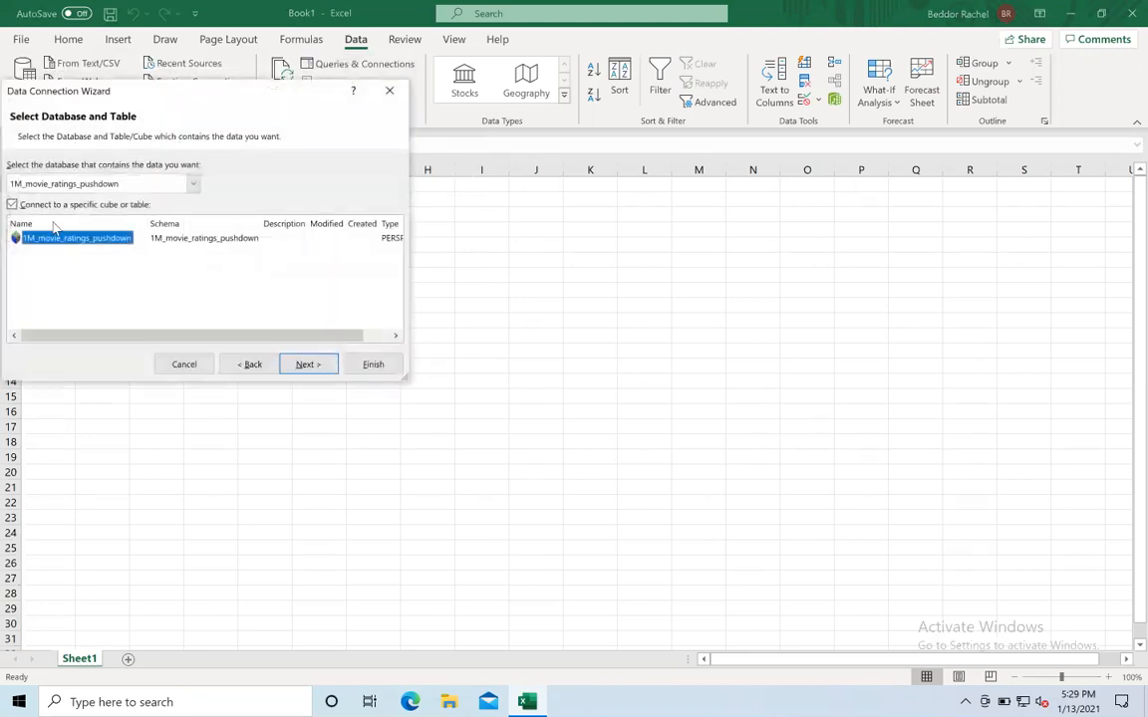
- Finish the wizard and import the data as a PivotTable Report in the existing worksheet
left_click(373, 364)
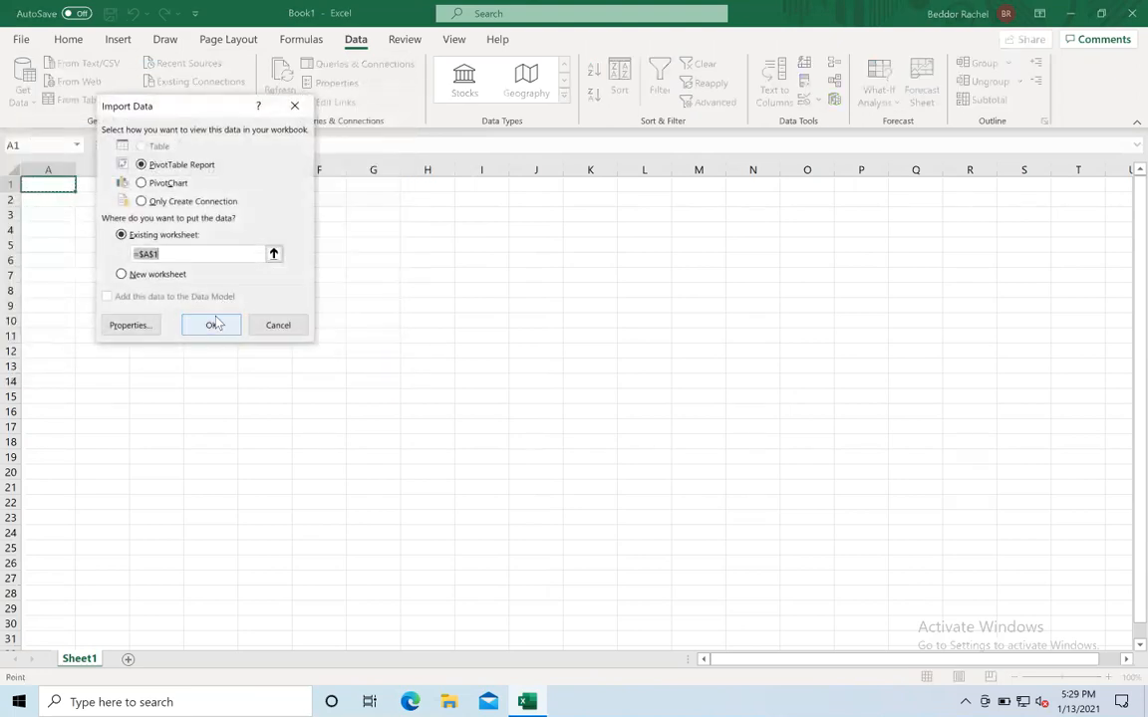
left_click(213, 325)
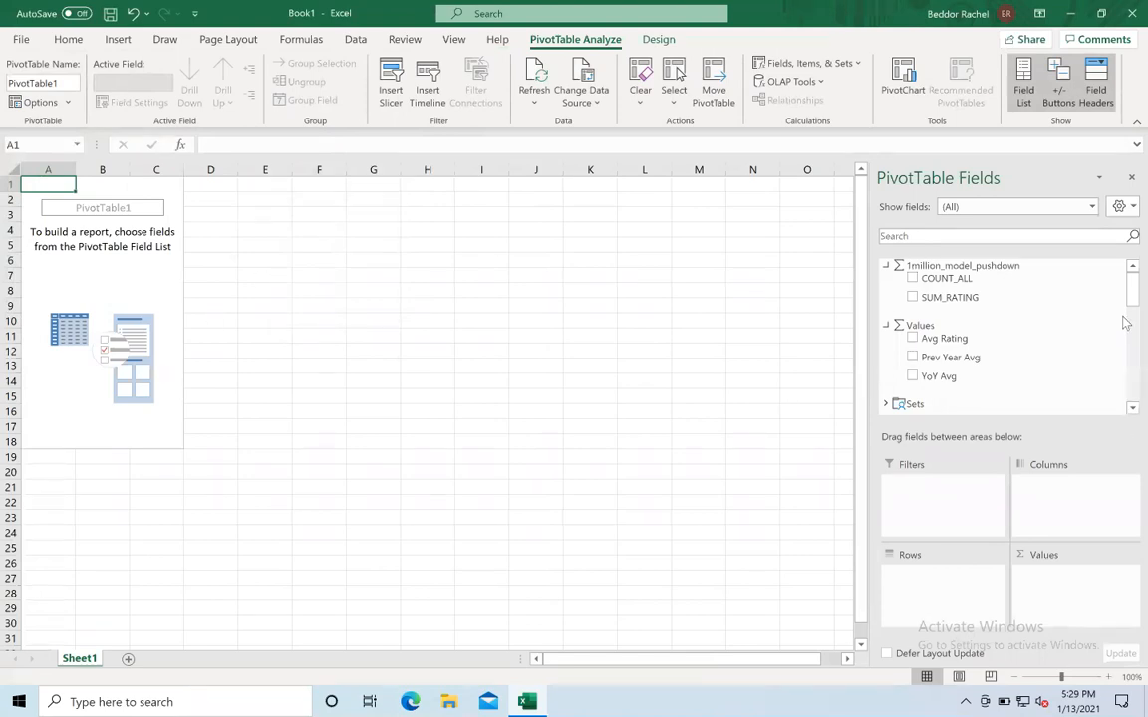
- Add movies-Hierarchy from DIM_MOVIES_1M to the pivot table's columns
left_click_drag(1125, 306, 1125, 351)
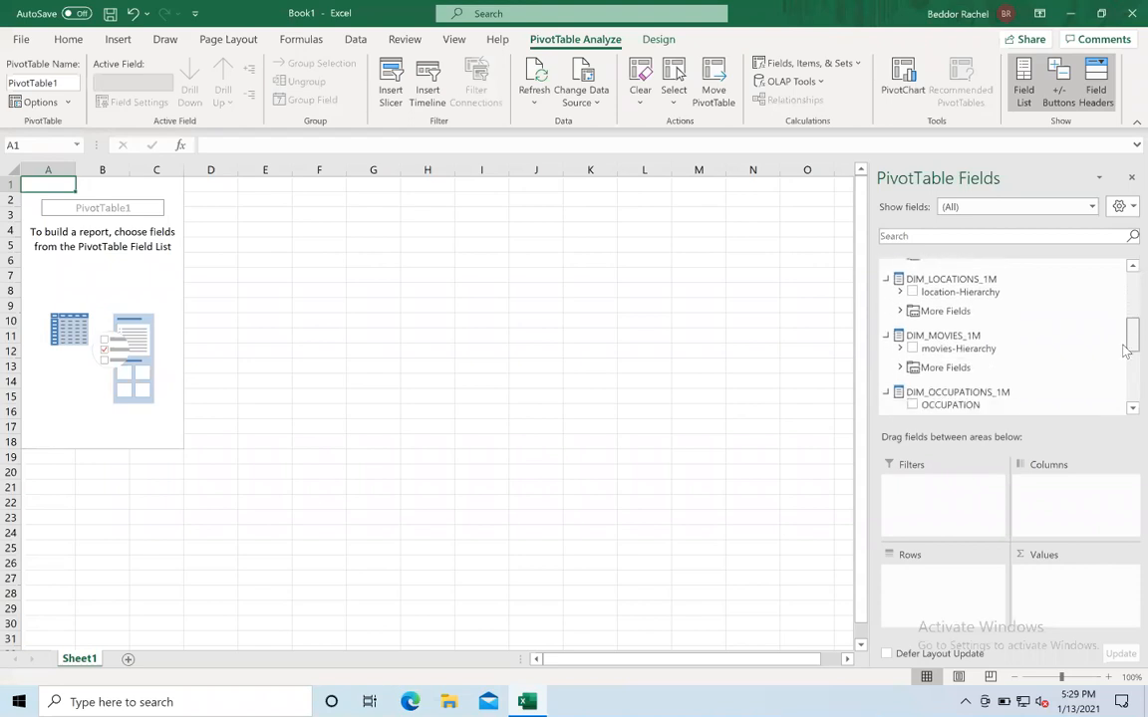
scroll(1015, 319, "down", 1)
scroll(1015, 319, "down", 2)
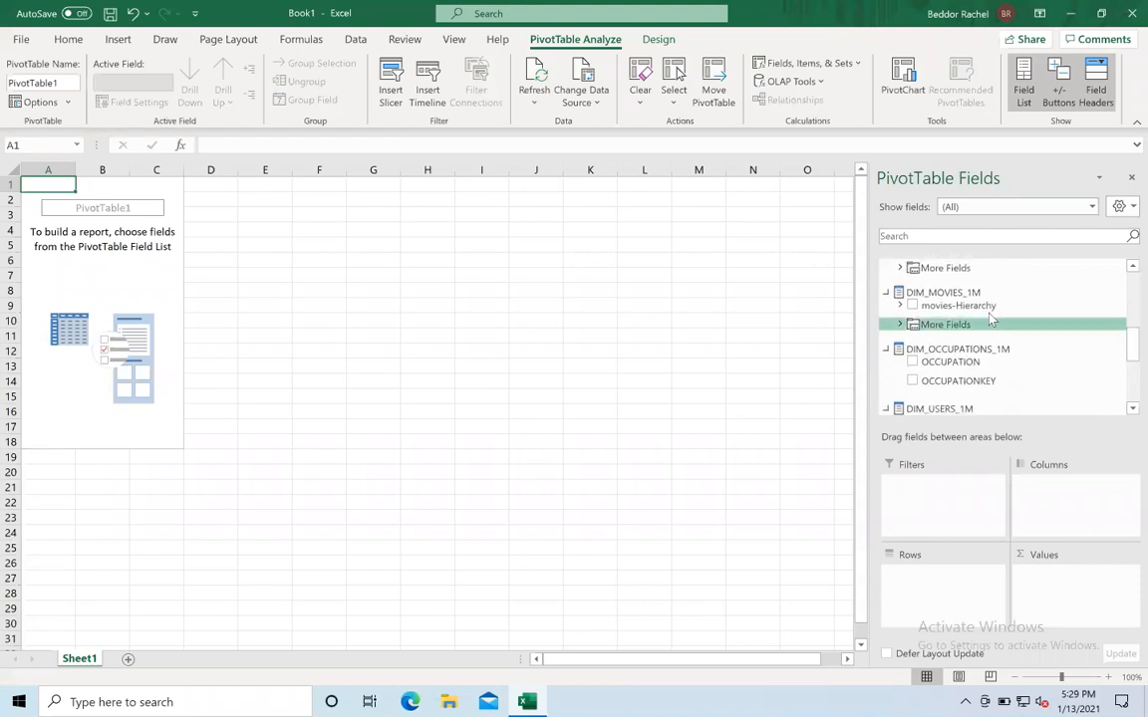
left_click_drag(977, 304, 1078, 512)
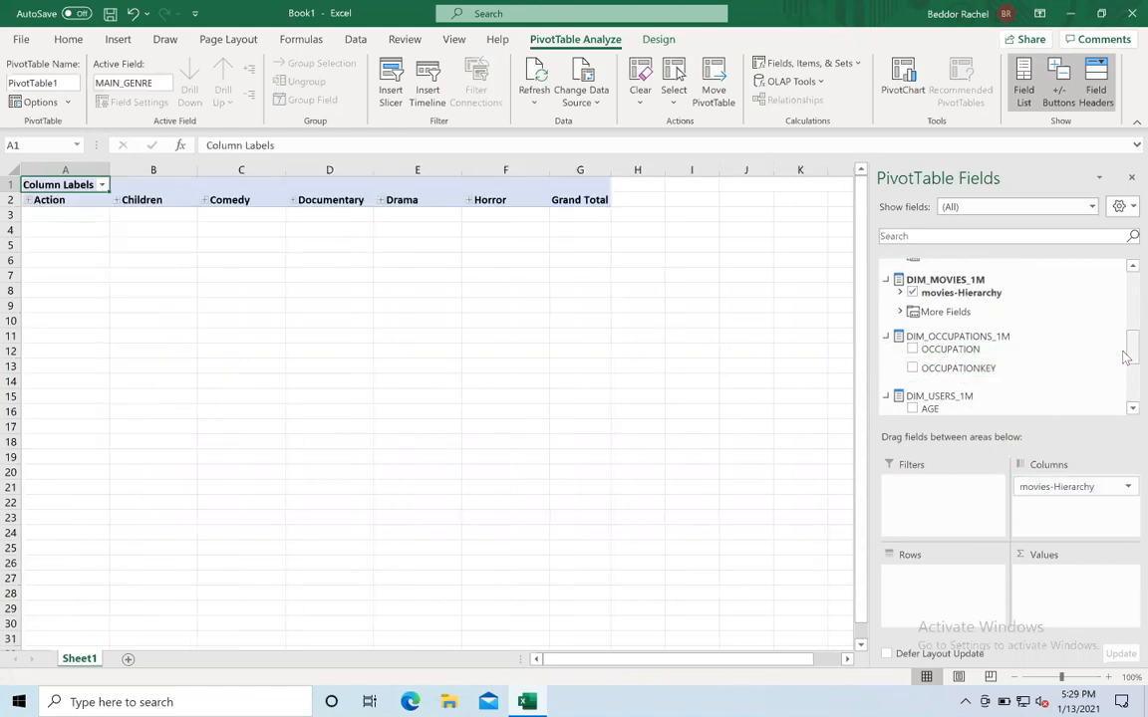
- Place OCCUPATION in the pivot table rows and Avg Rating in its values
left_click_drag(974, 348, 910, 604)
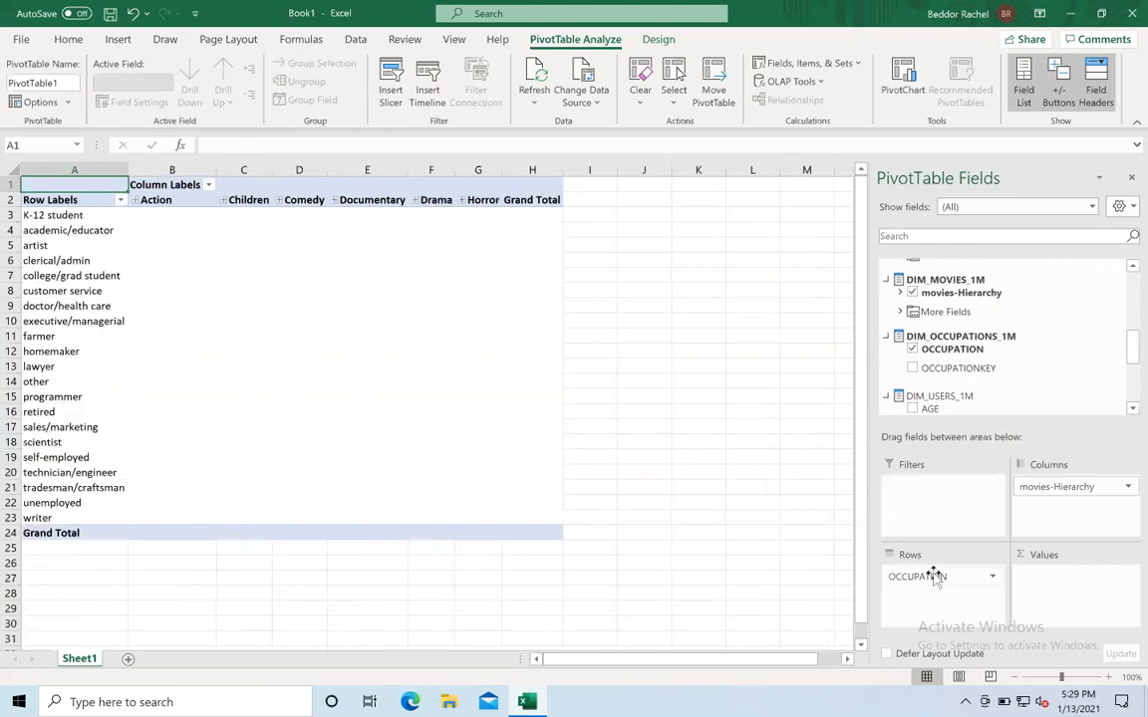
left_click_drag(1127, 344, 1127, 289)
left_click_drag(928, 336, 1046, 607)
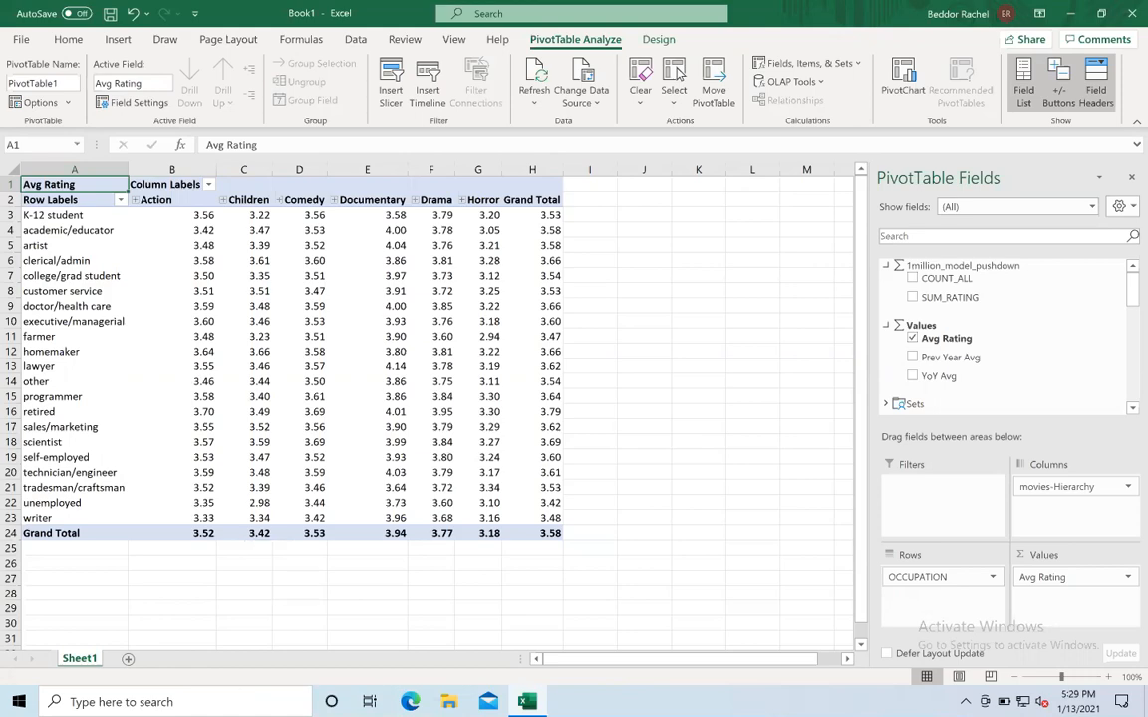
- Switch to the browser and review the Snowflake query history for the queries the pivot table generated
mouse_move(230, 698)
left_click(126, 695)
left_click(456, 22)
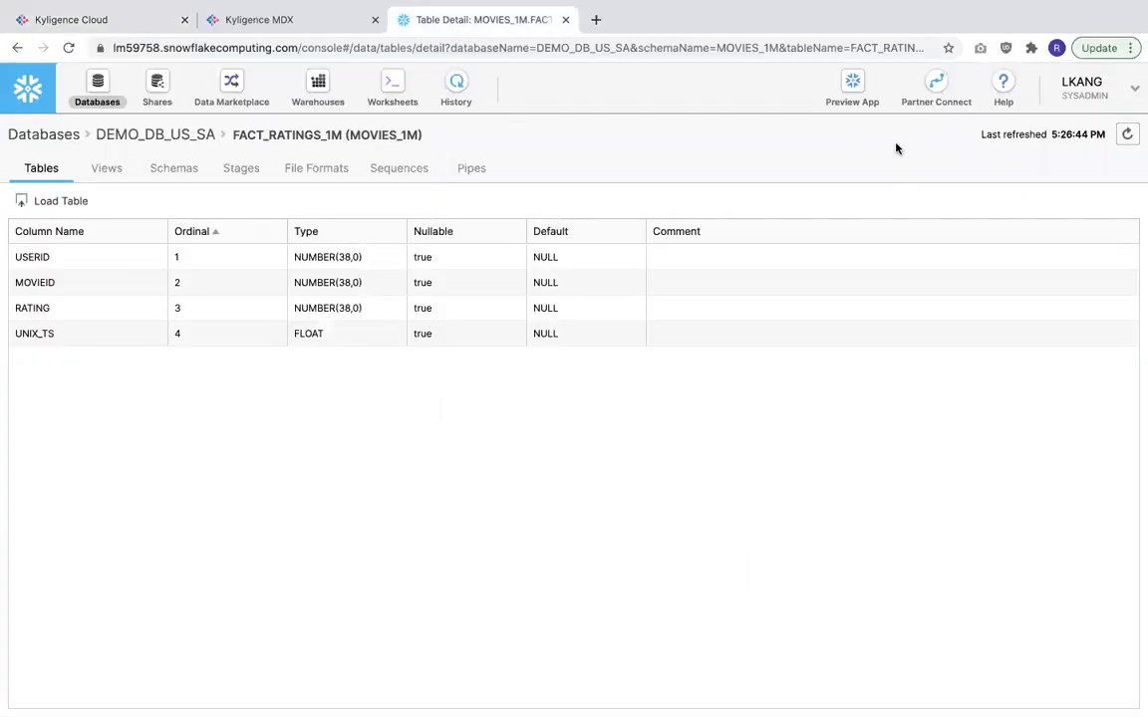
left_click(450, 98)
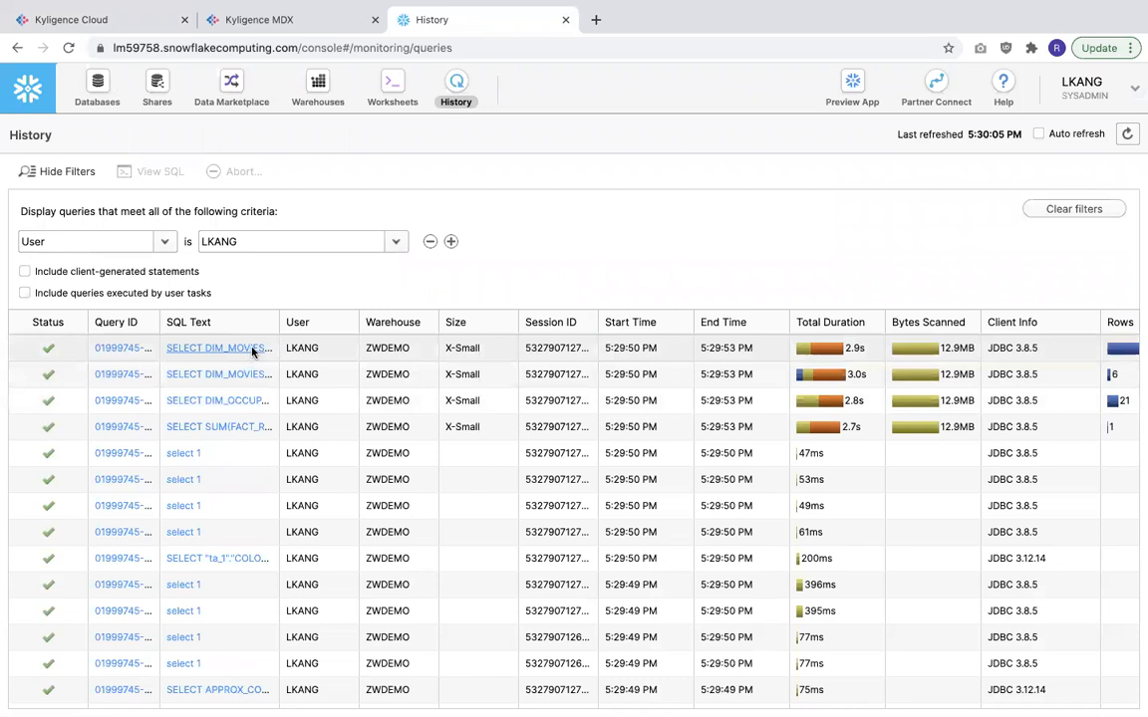
left_click(252, 351)
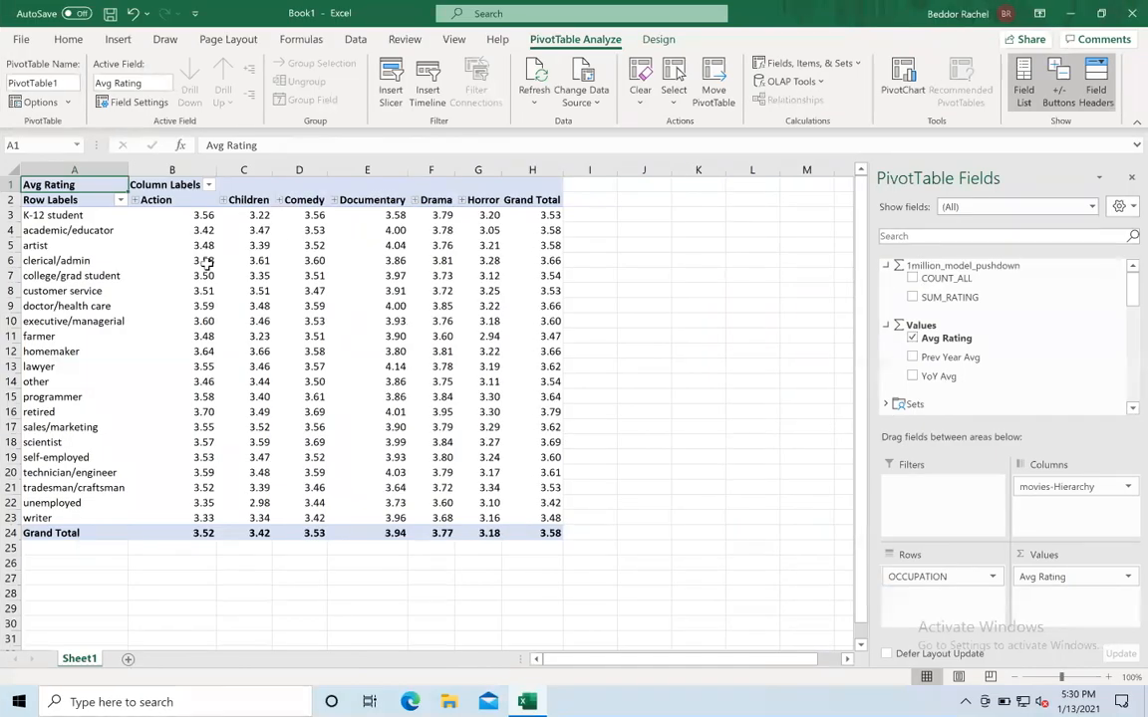
- Filter the occupation rows to academic/educator, artist, lawyer, programmer and technician/engineer only
mouse_move(206, 262)
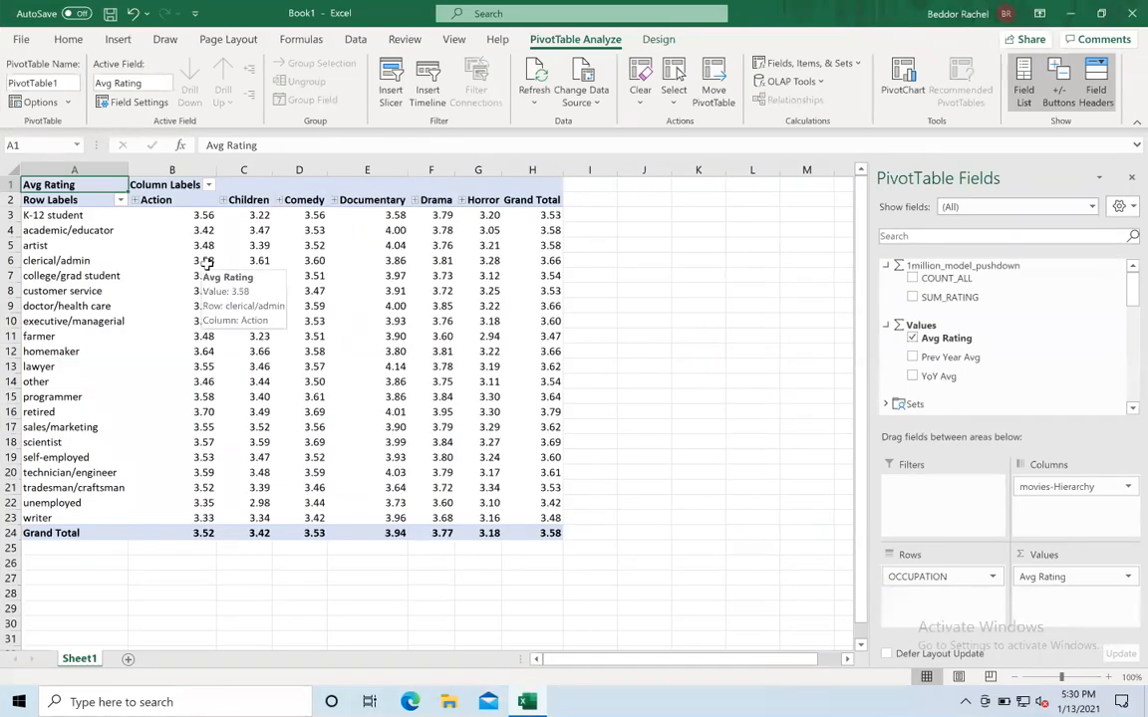
left_click(118, 199)
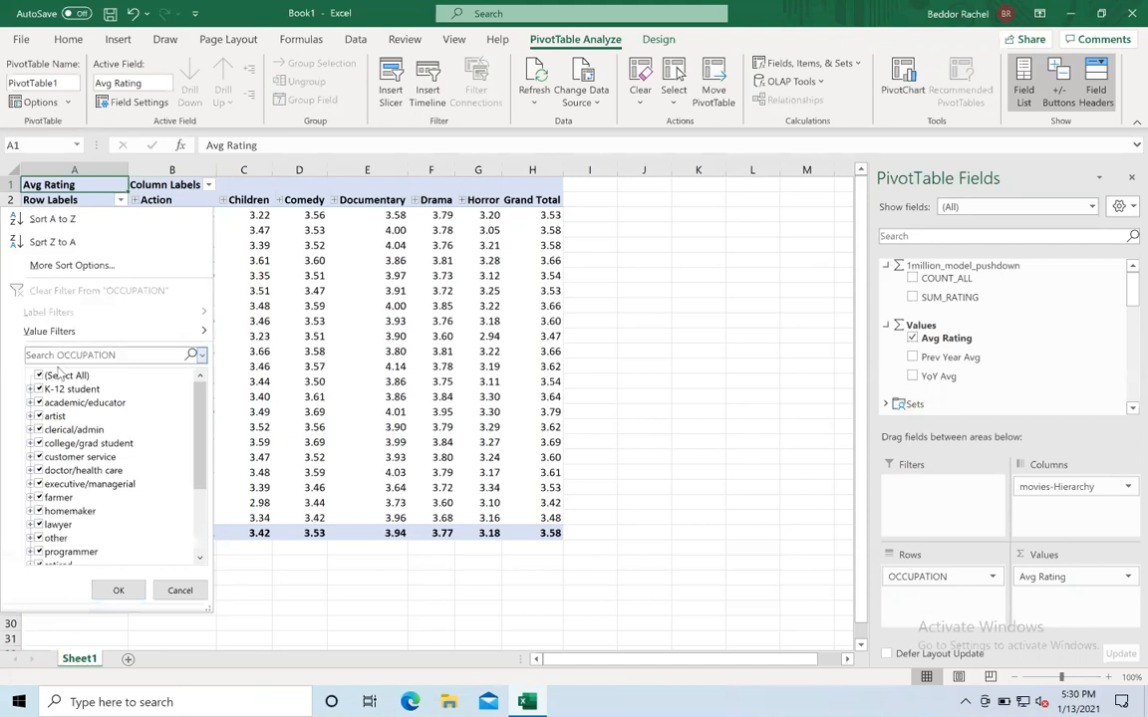
left_click(38, 375)
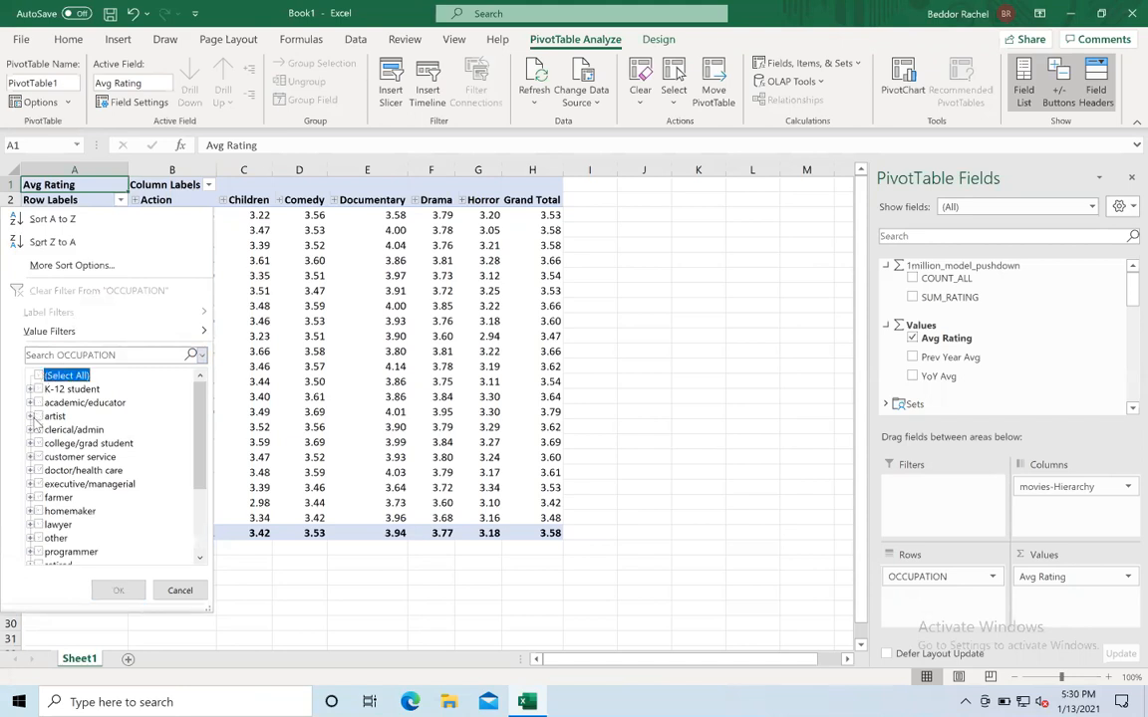
left_click(38, 402)
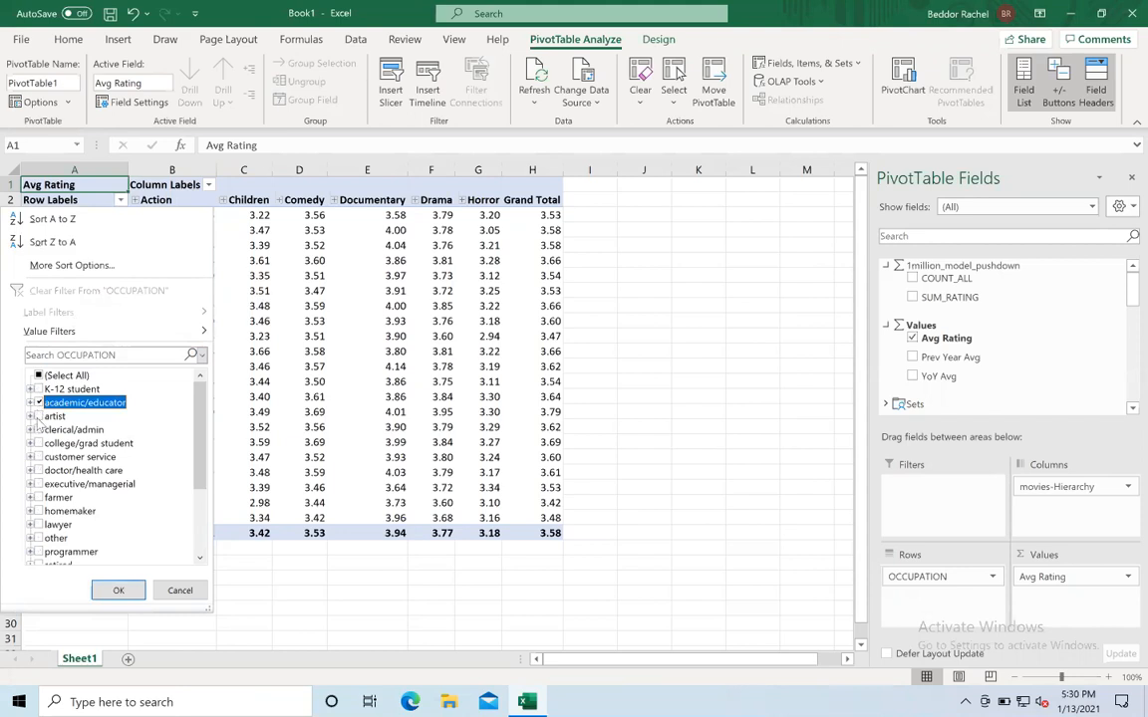
left_click(37, 416)
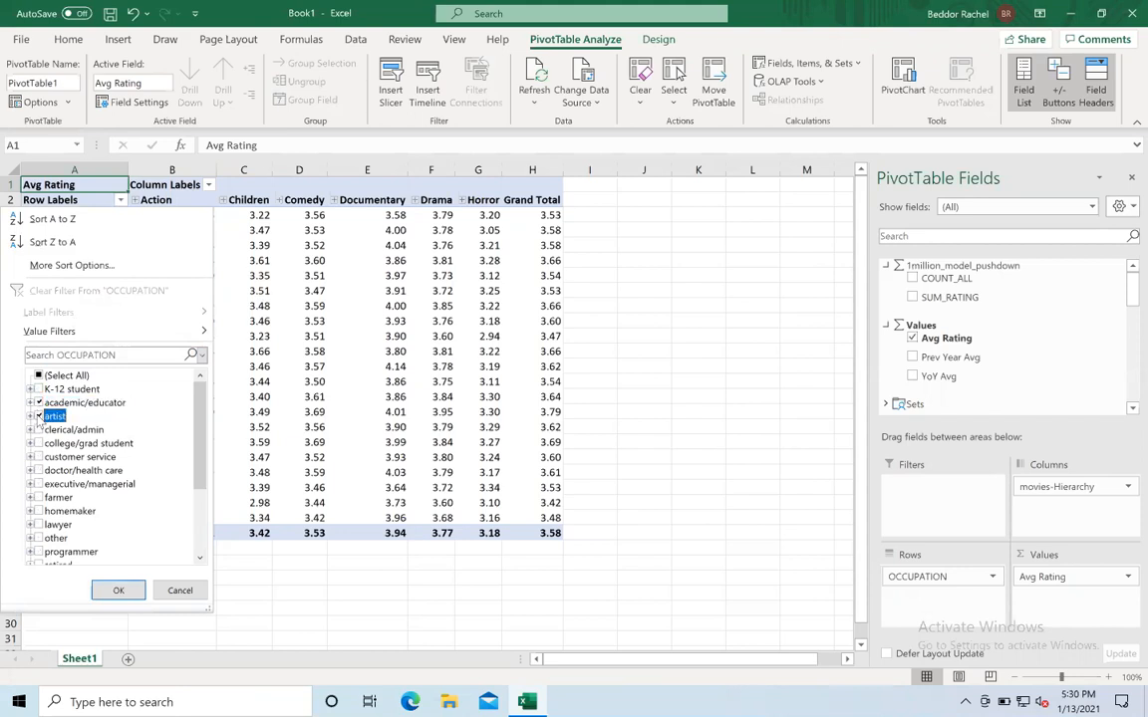
left_click(38, 524)
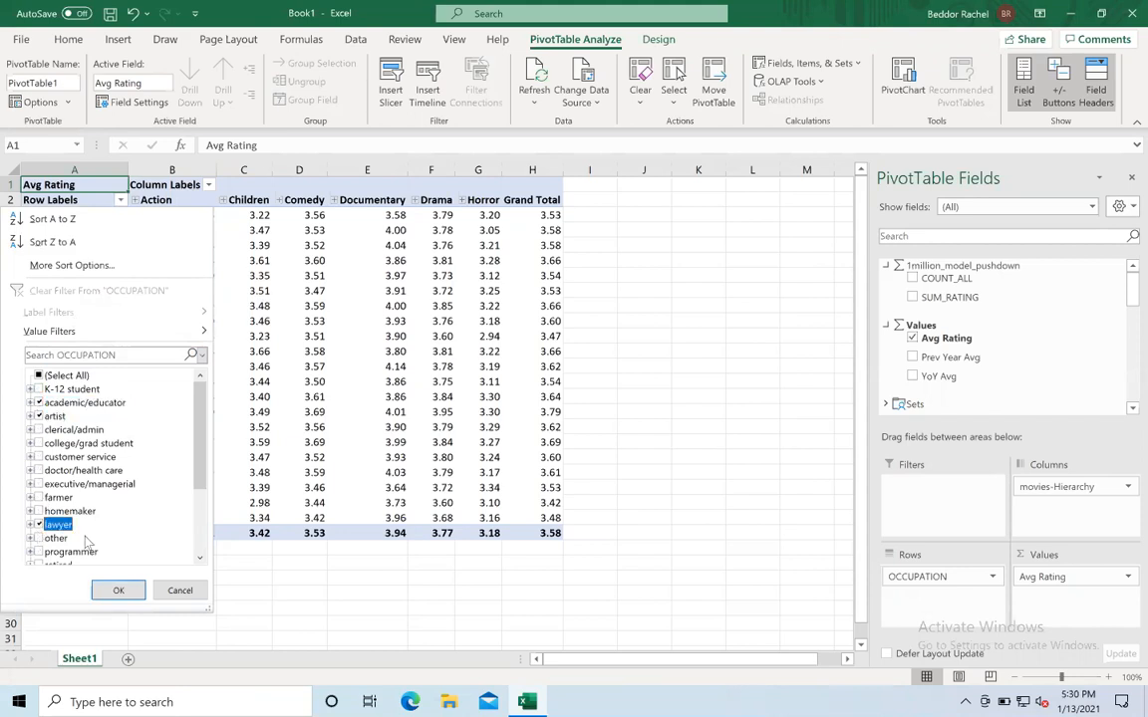
left_click(38, 551)
left_click(199, 559)
left_click(199, 559)
left_click(199, 559)
left_click(200, 559)
left_click(199, 559)
left_click(199, 560)
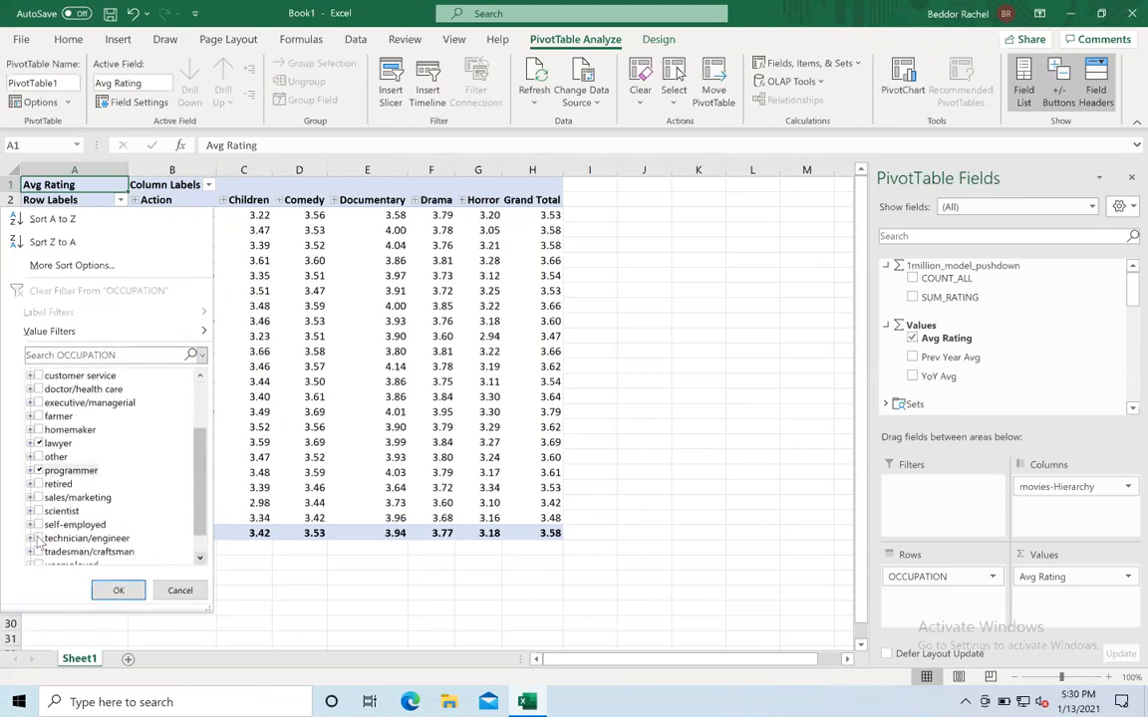
left_click(38, 538)
left_click(114, 591)
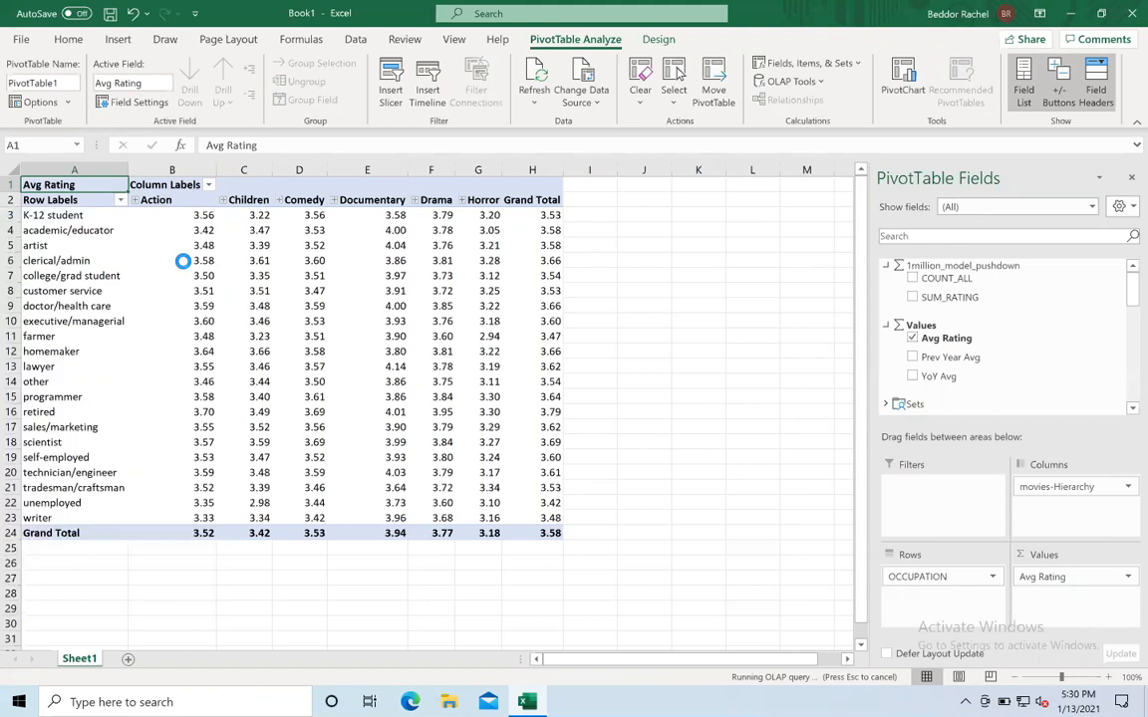
- Filter the genre columns to show only Comedy and Documentary
left_click(202, 186)
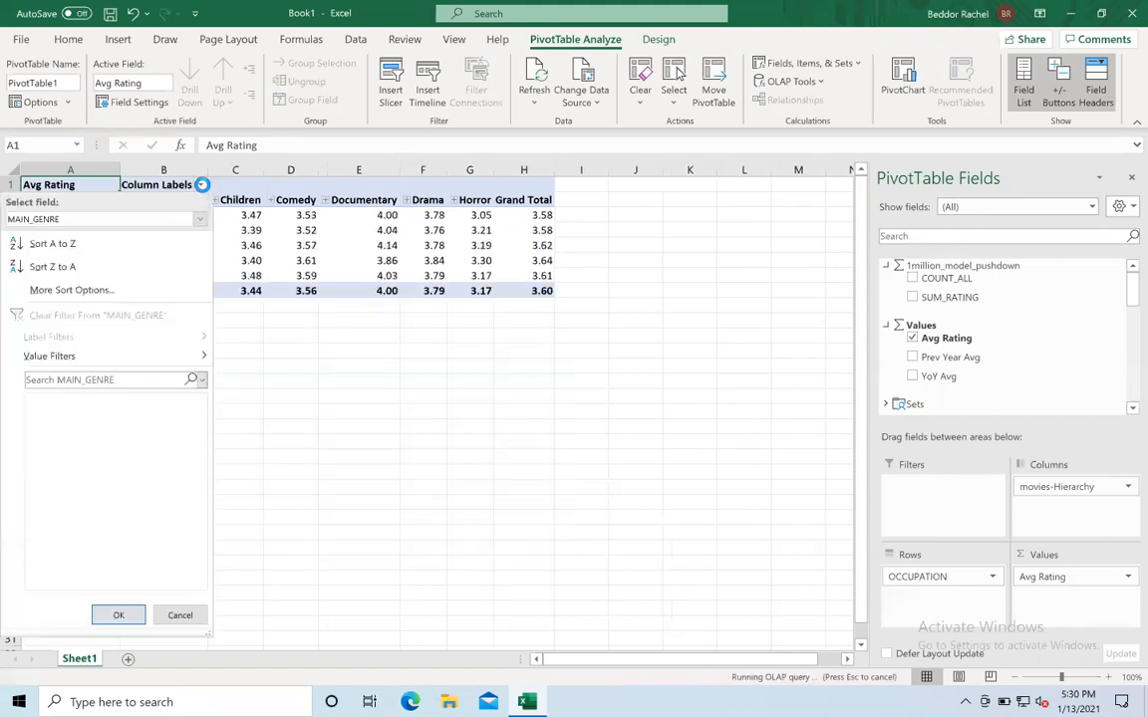
left_click(39, 400)
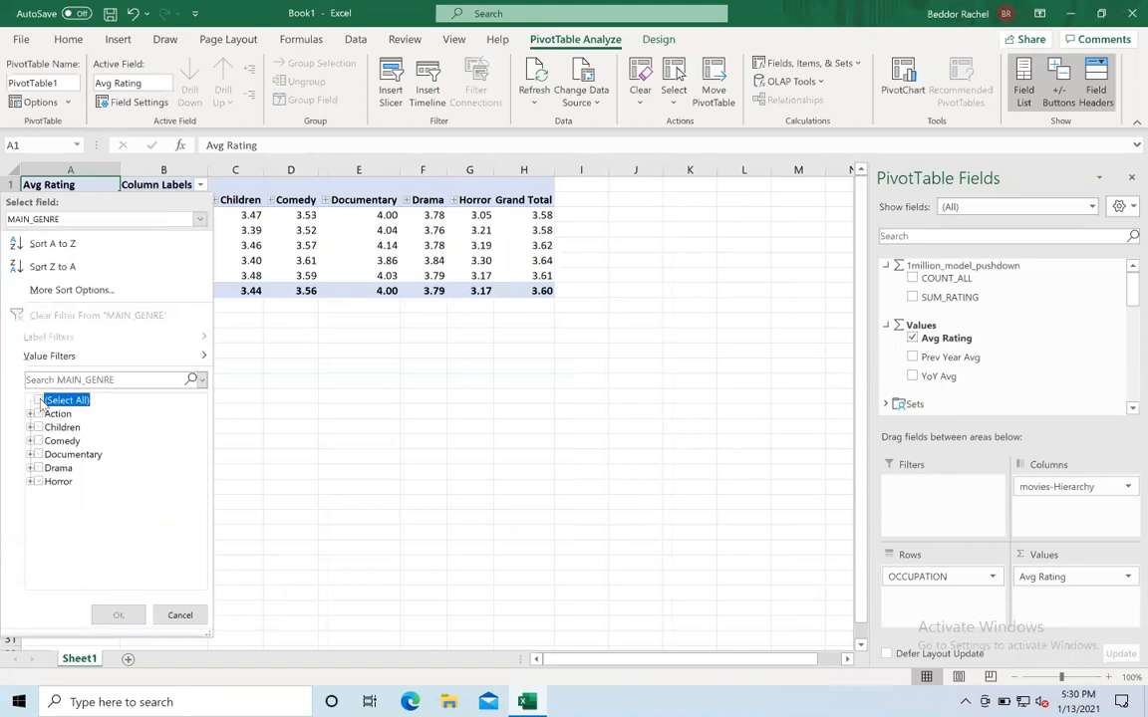
left_click(39, 441)
left_click(39, 454)
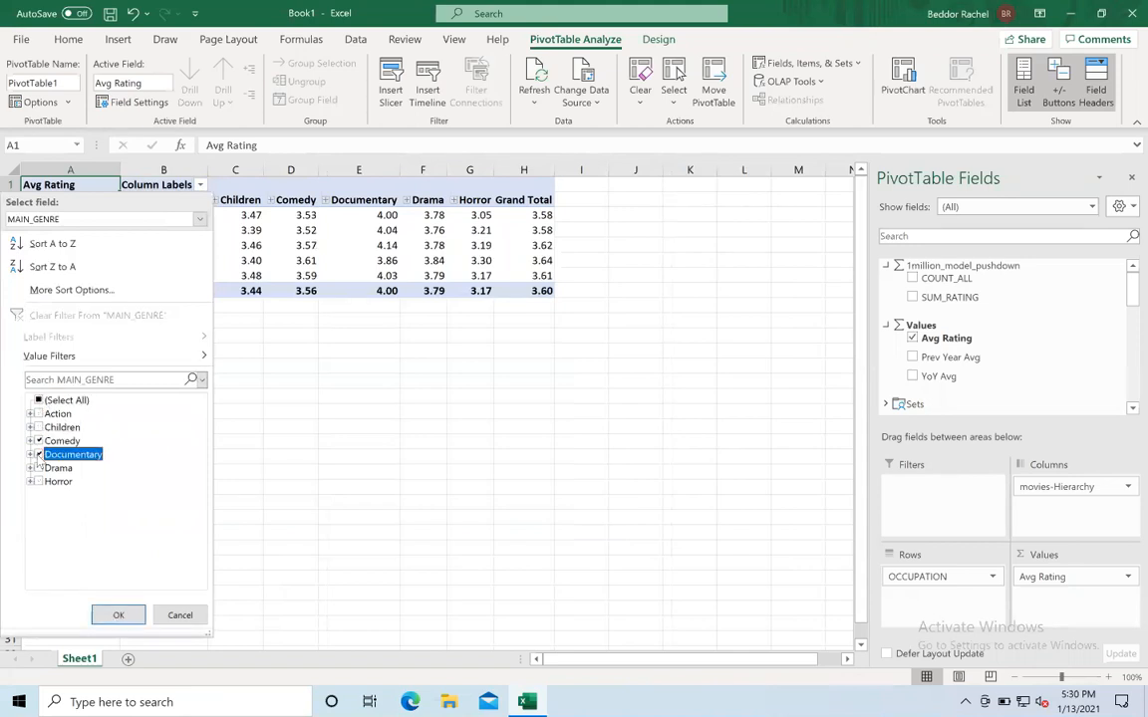
left_click(113, 612)
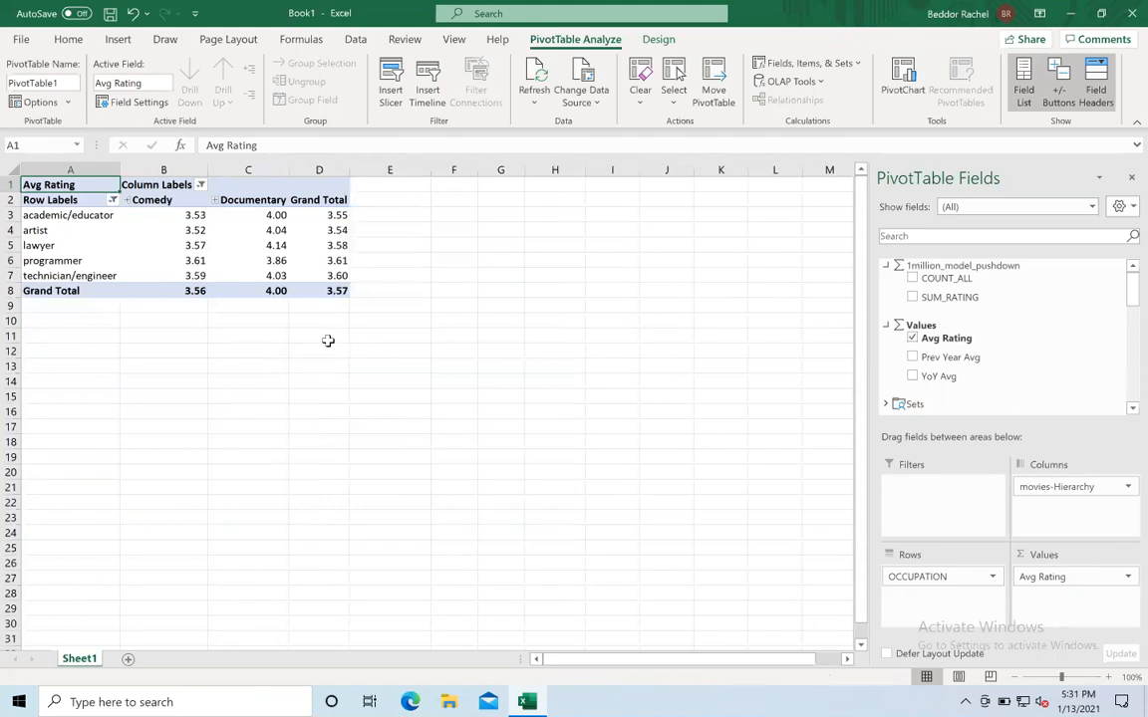
- Insert a PivotChart from the pivot table and move it below the table
left_click(904, 81)
left_click(733, 562)
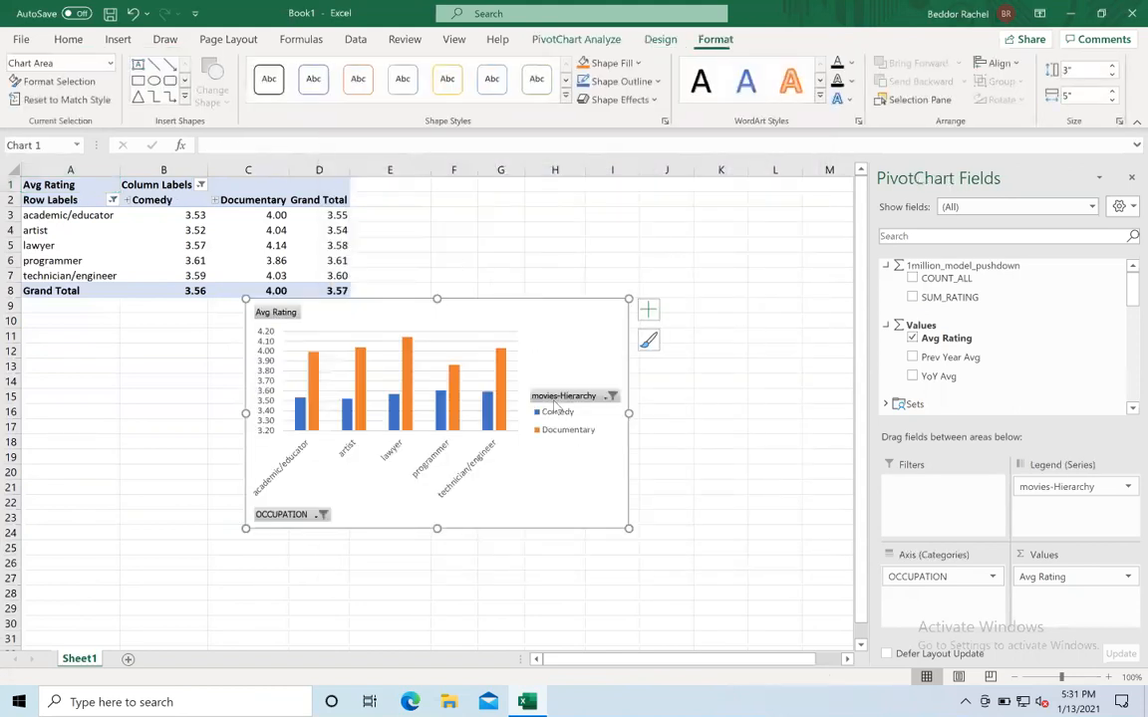
left_click_drag(556, 305, 349, 315)
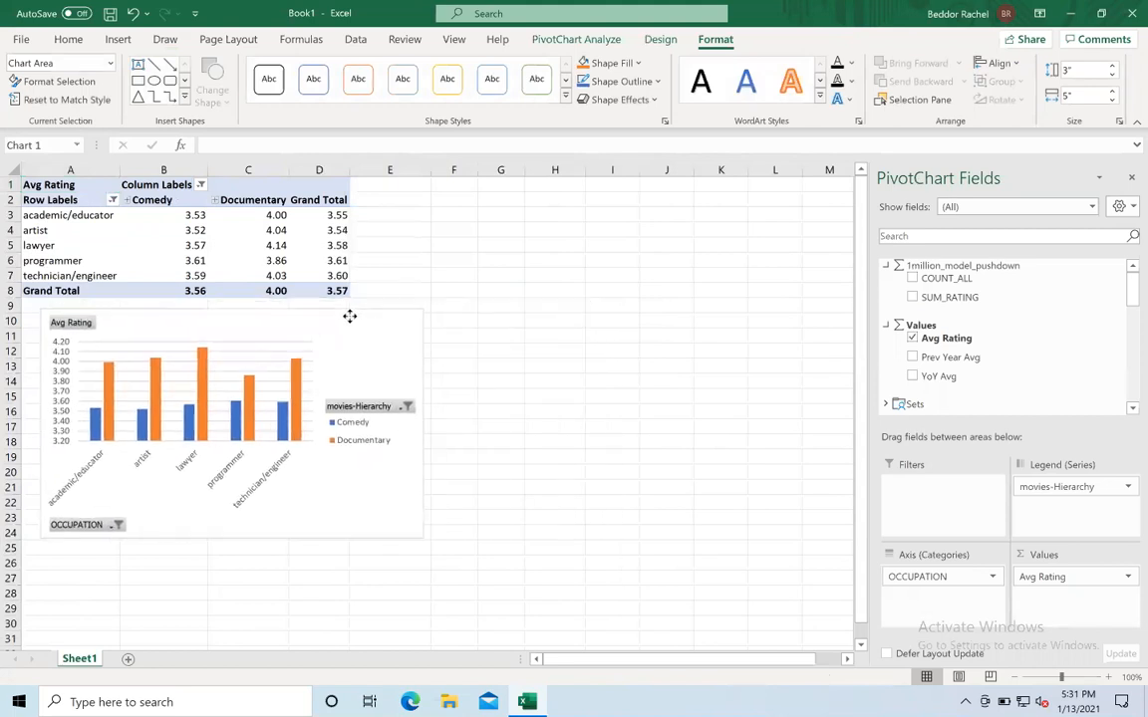
- Sort the occupations by their Documentary rating from largest to smallest
left_click(165, 216)
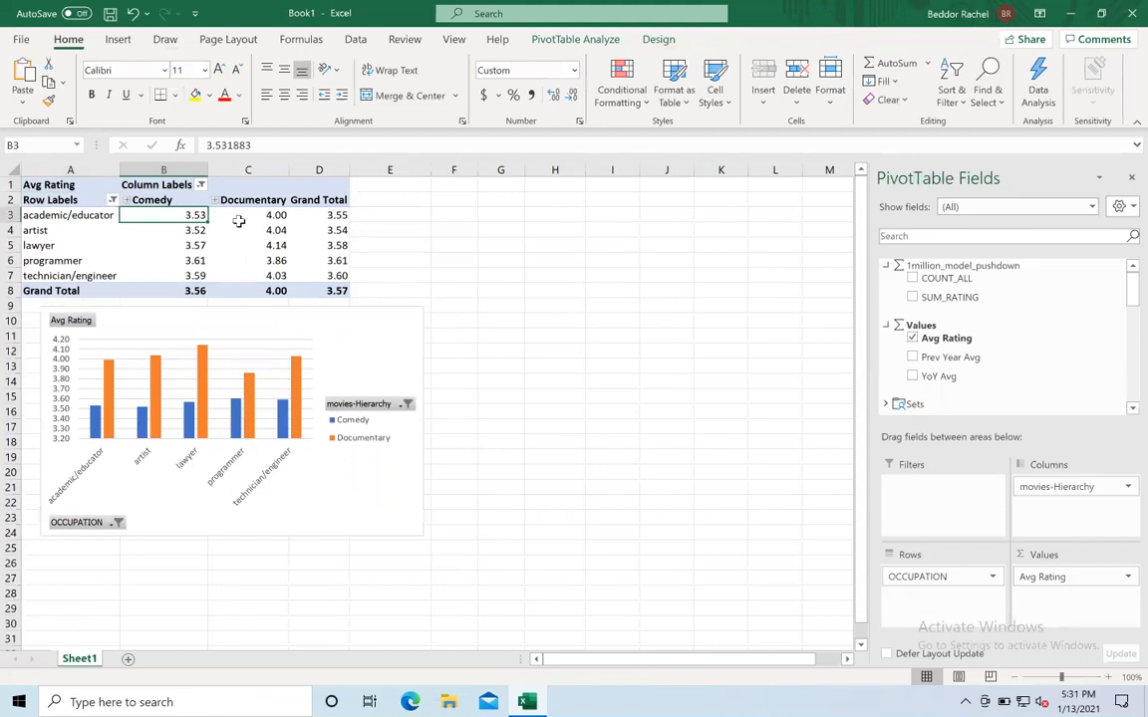
left_click(239, 224)
left_click(245, 216)
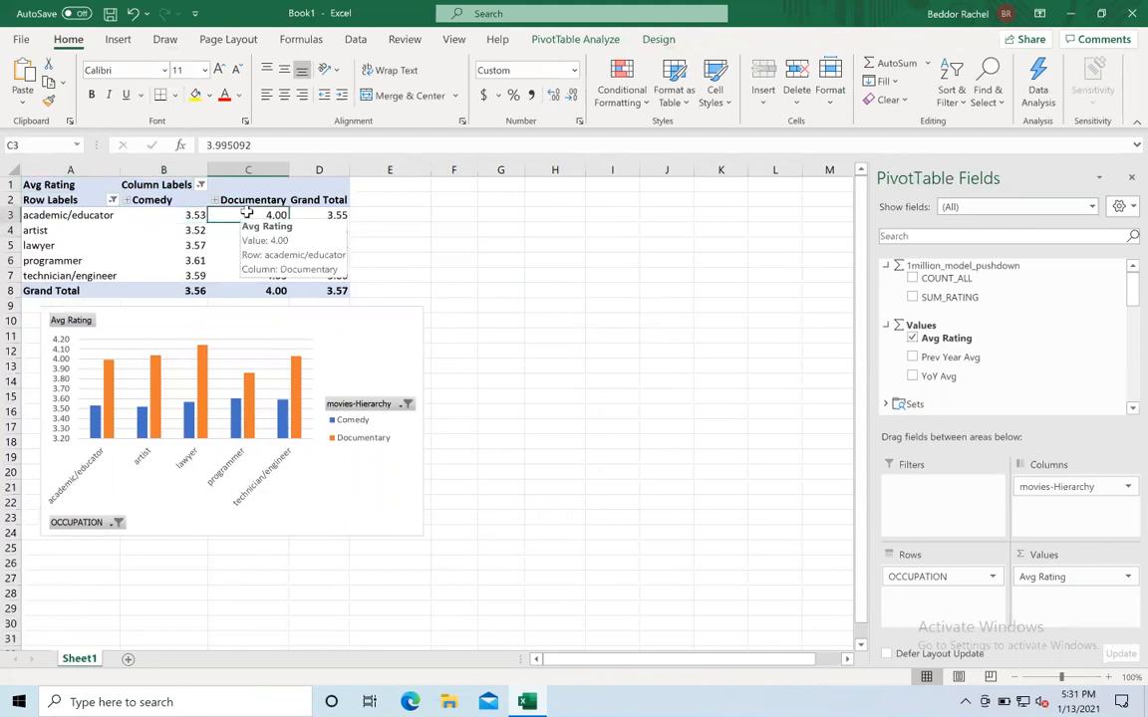
right_click(245, 215)
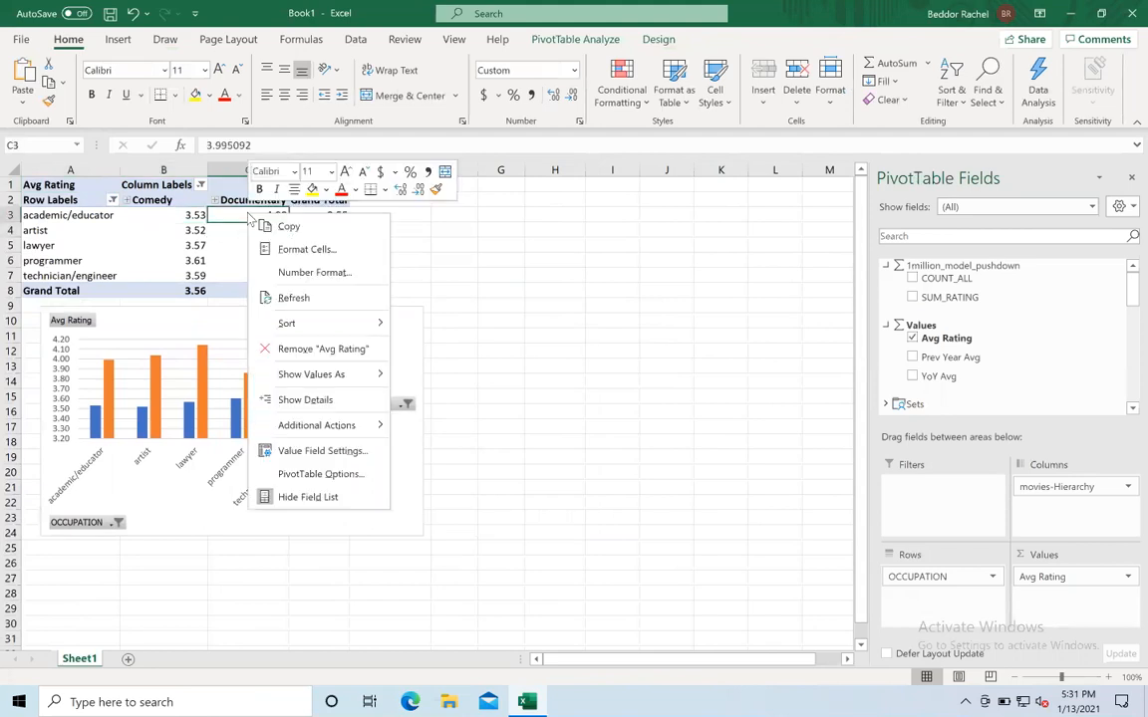
mouse_move(299, 322)
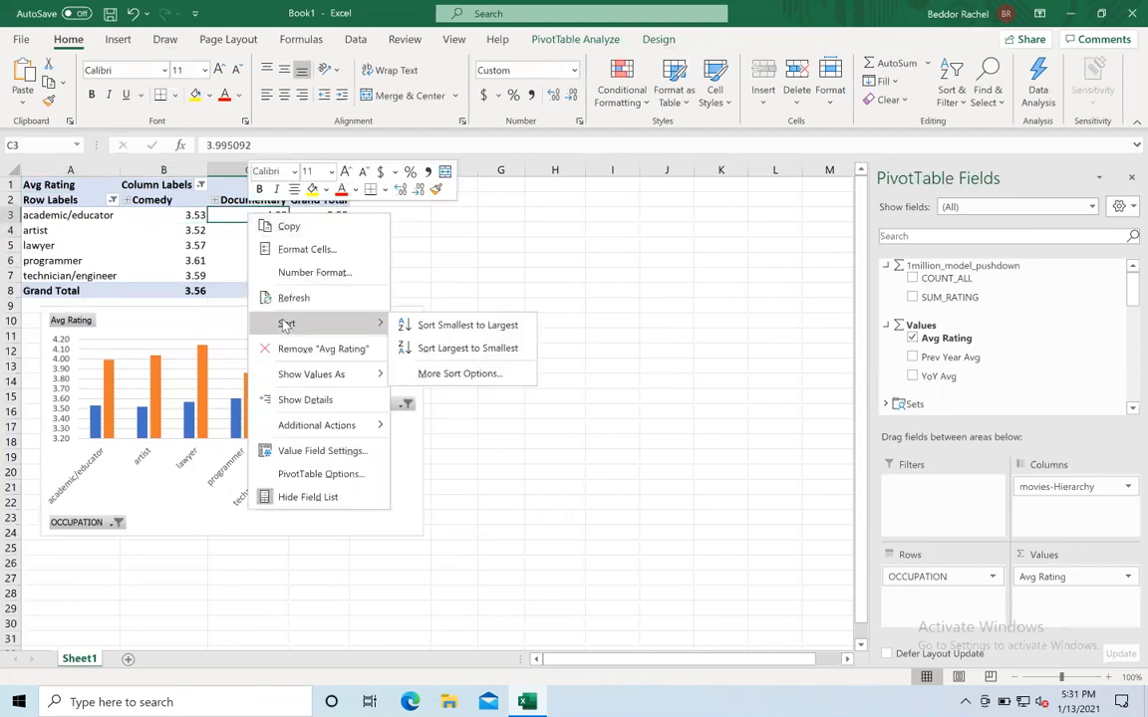
left_click(419, 348)
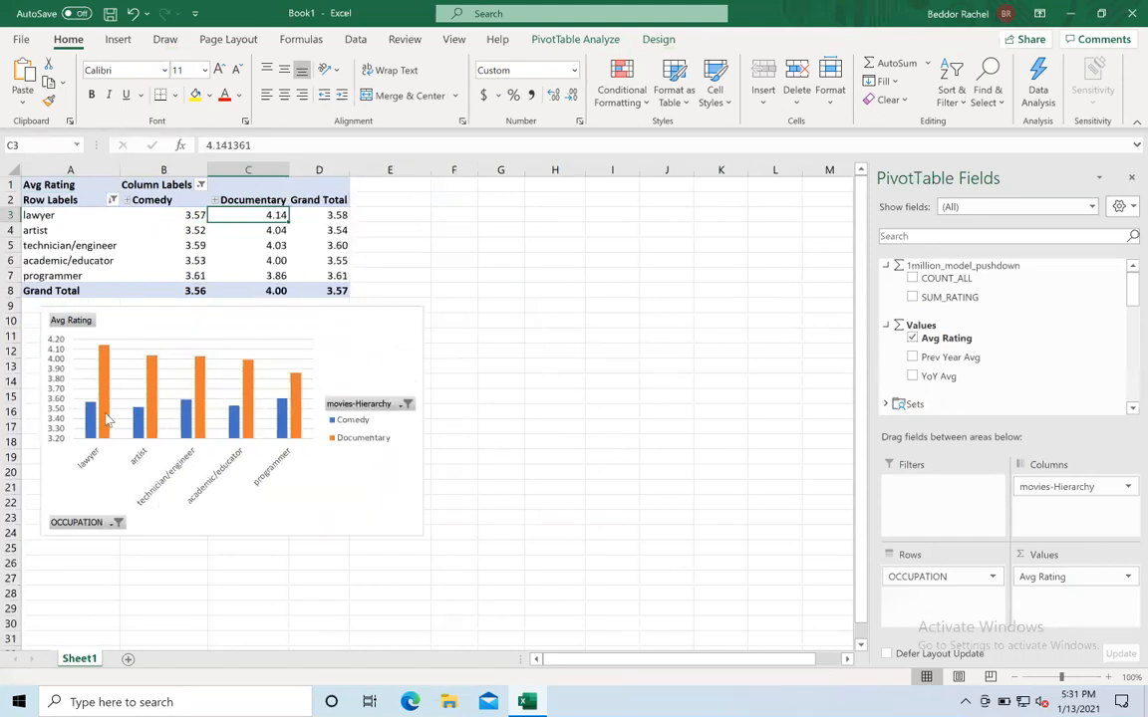
- Reposition the PivotChart slightly beneath the pivot table
mouse_move(106, 420)
mouse_move(299, 434)
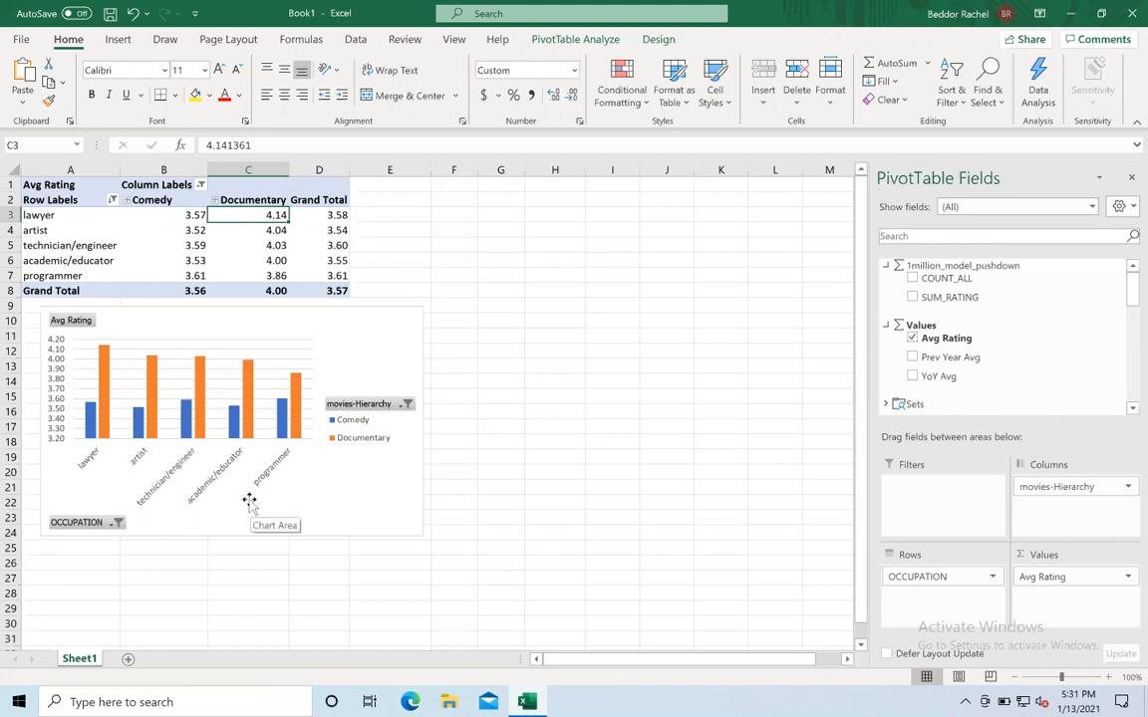
left_click(184, 322)
left_click_drag(184, 322, 177, 328)
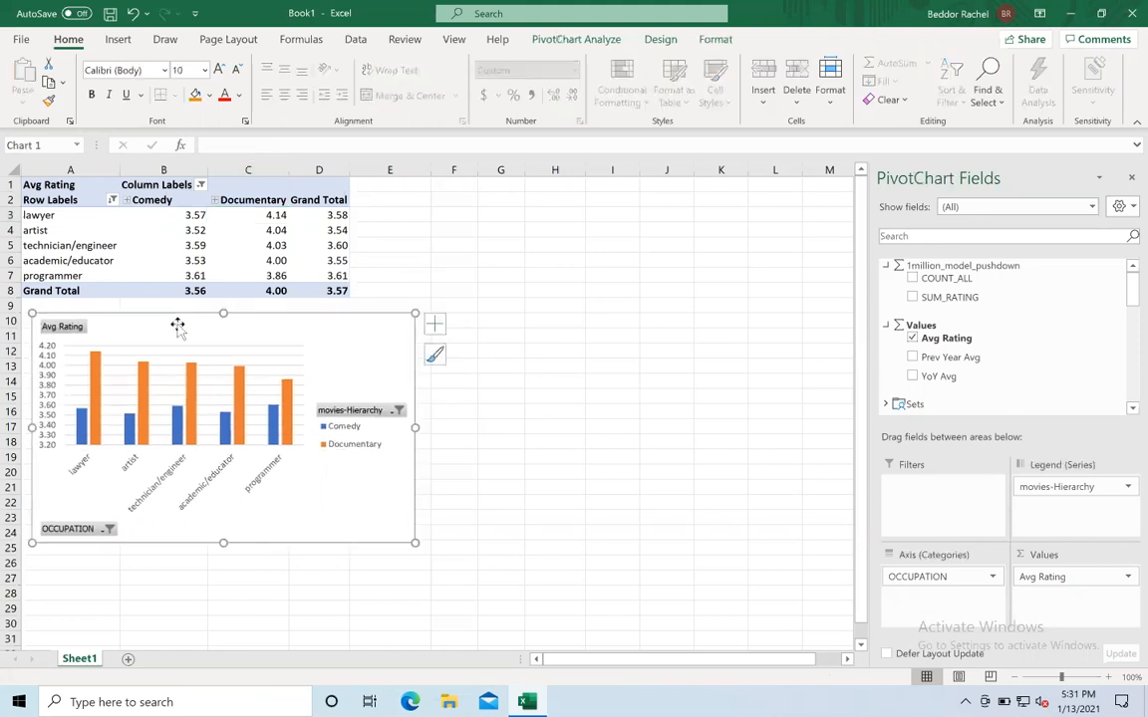
- Expand Comedy into its subgenres and filter the genre columns to only the AnimatedCom subgenre
left_click(126, 201)
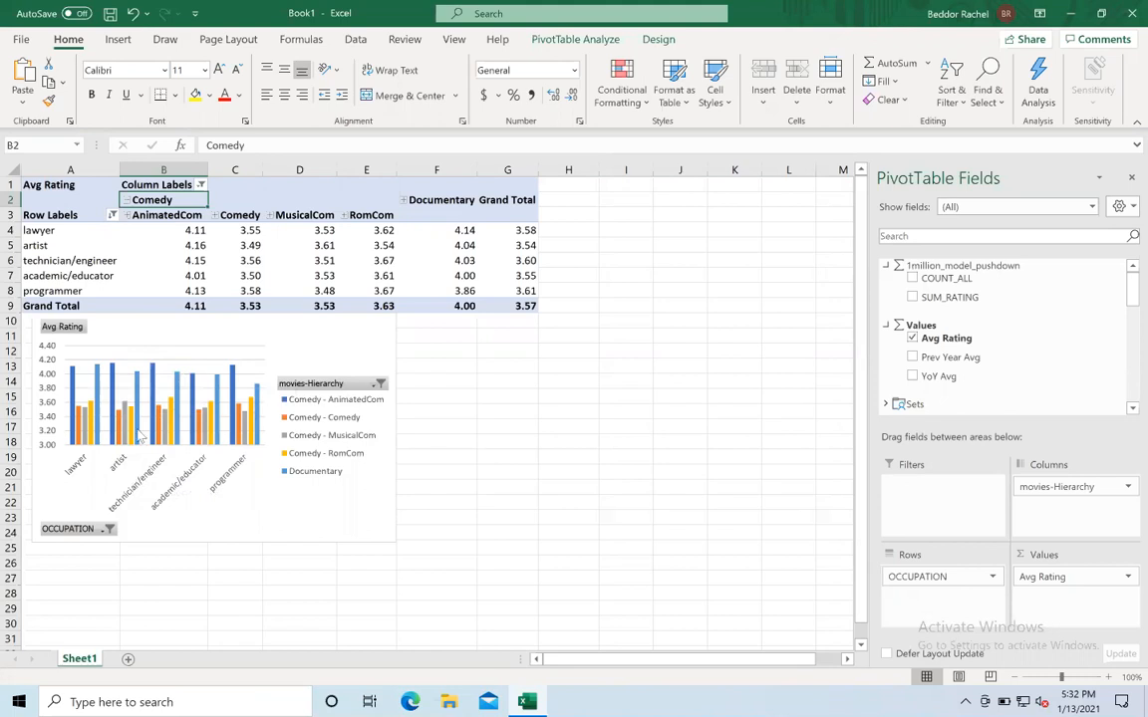
left_click(201, 186)
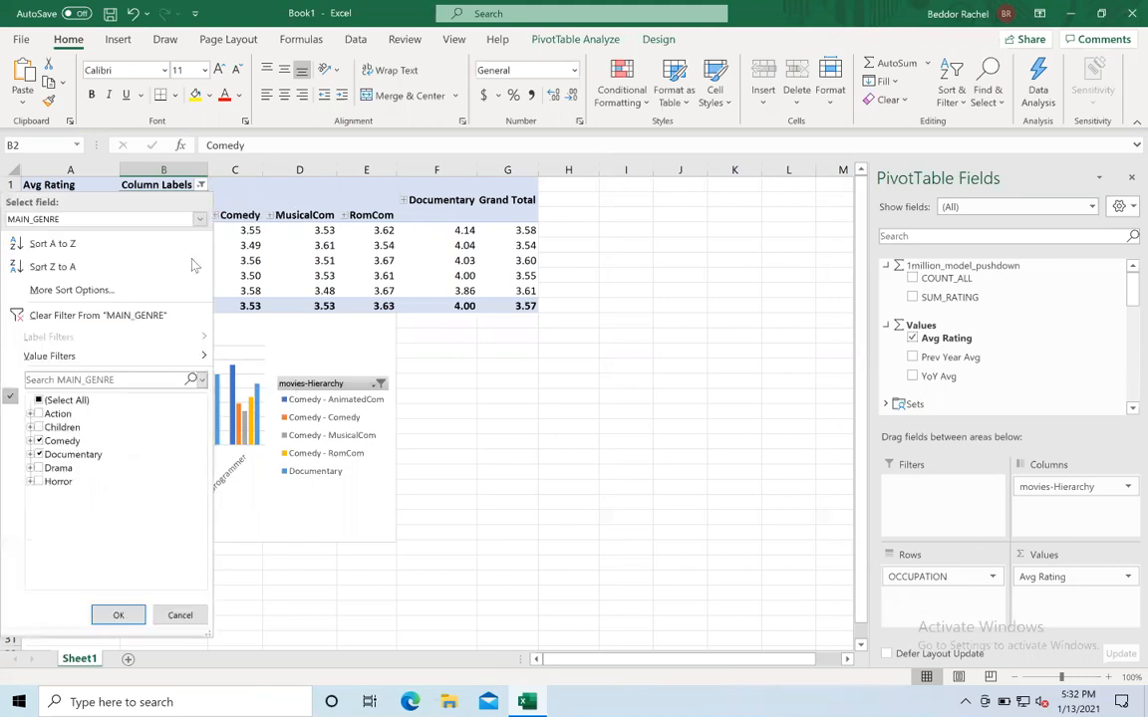
left_click(31, 441)
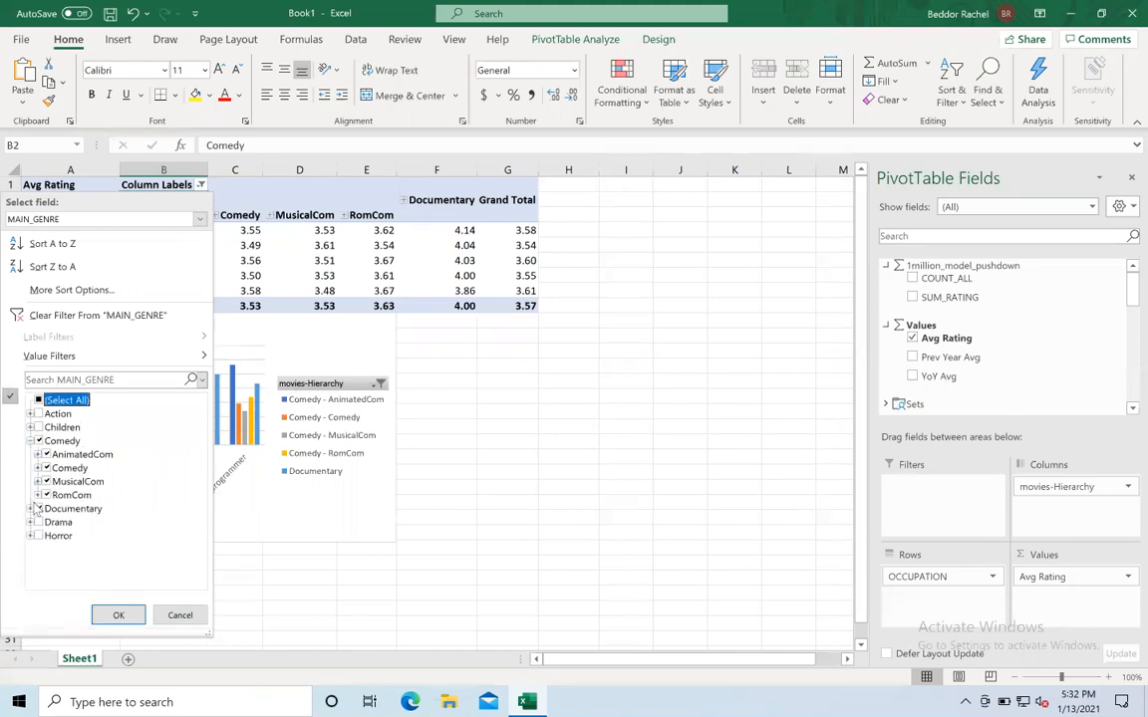
left_click(36, 507)
left_click(39, 440)
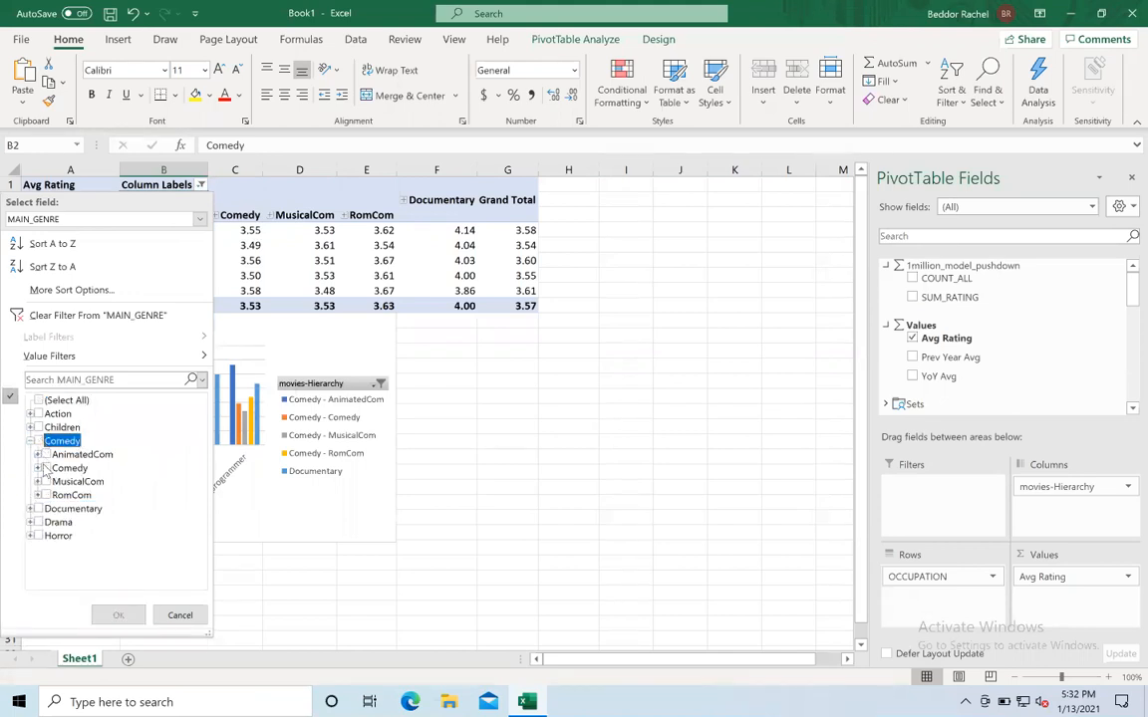
left_click(45, 455)
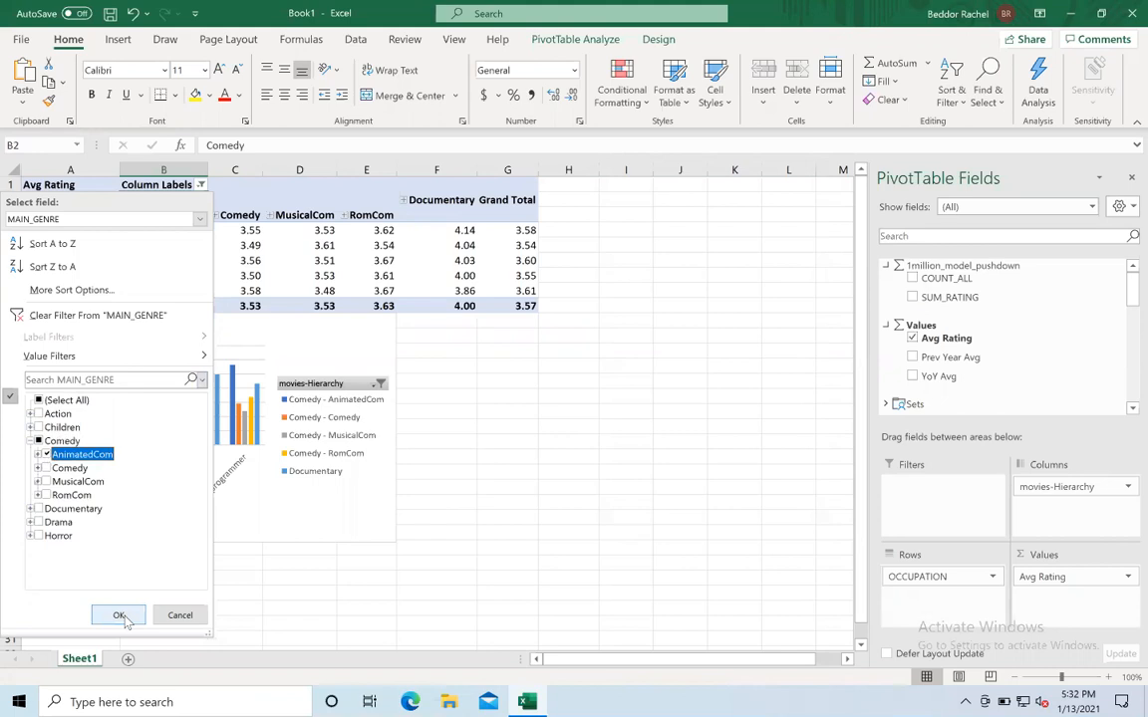
left_click(118, 616)
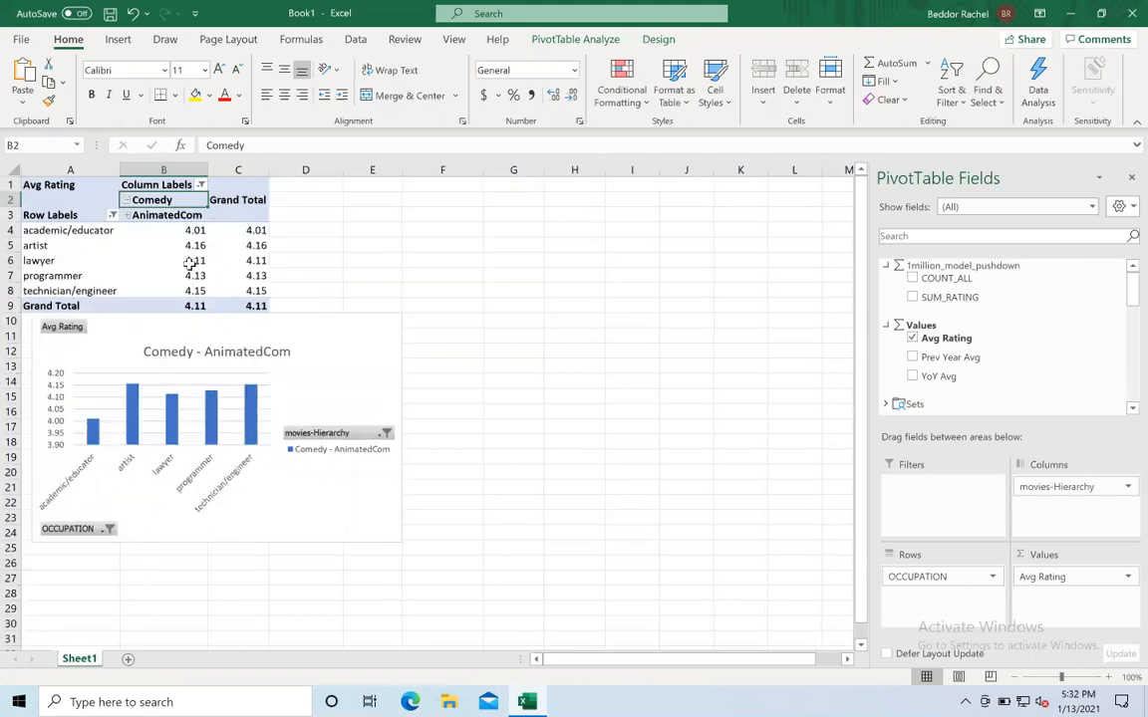
- Show the Avg Rating values as % of Column Total
left_click(194, 230)
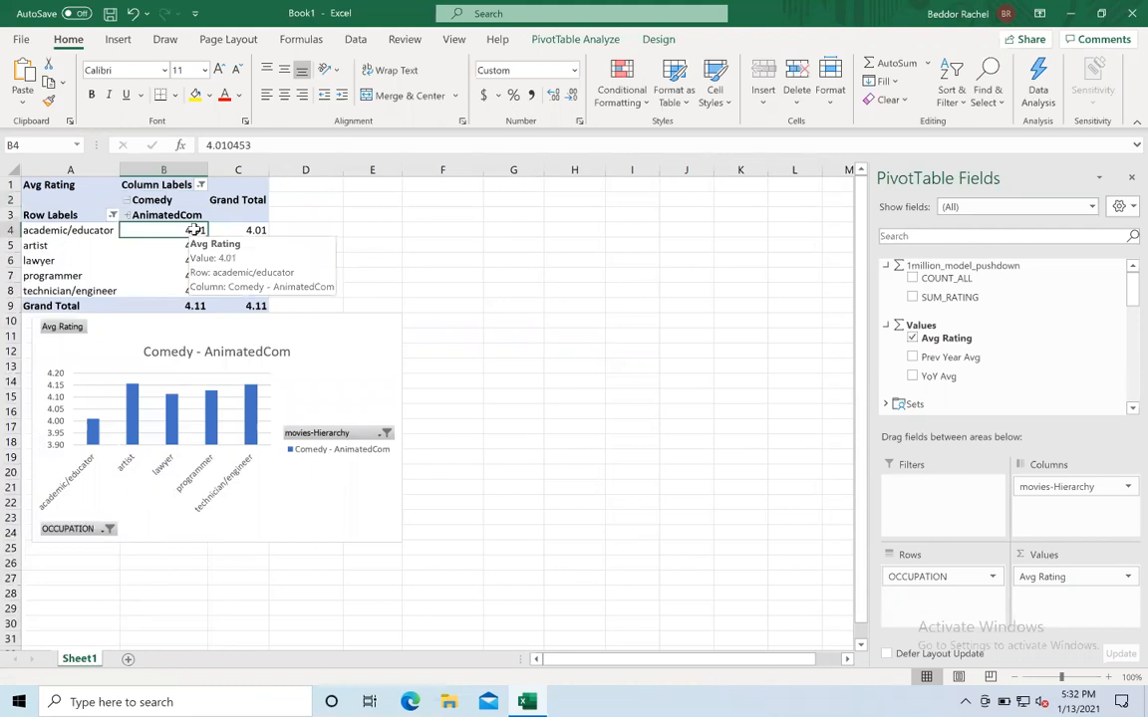
right_click(194, 230)
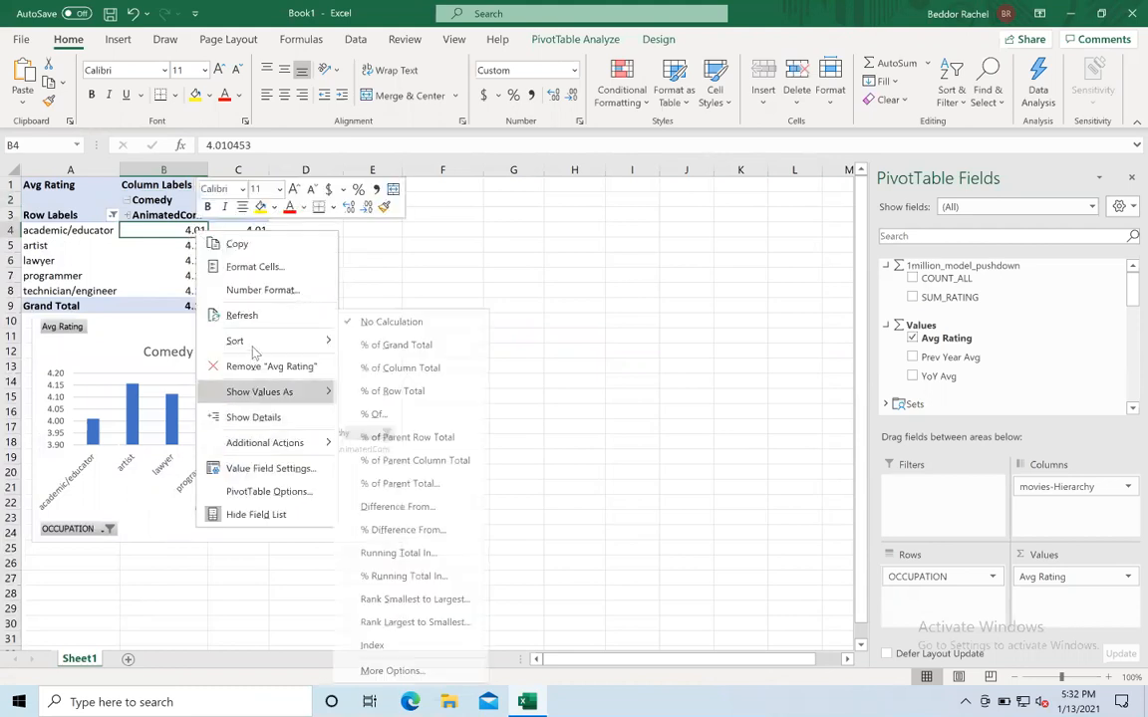
mouse_move(250, 340)
left_click(376, 364)
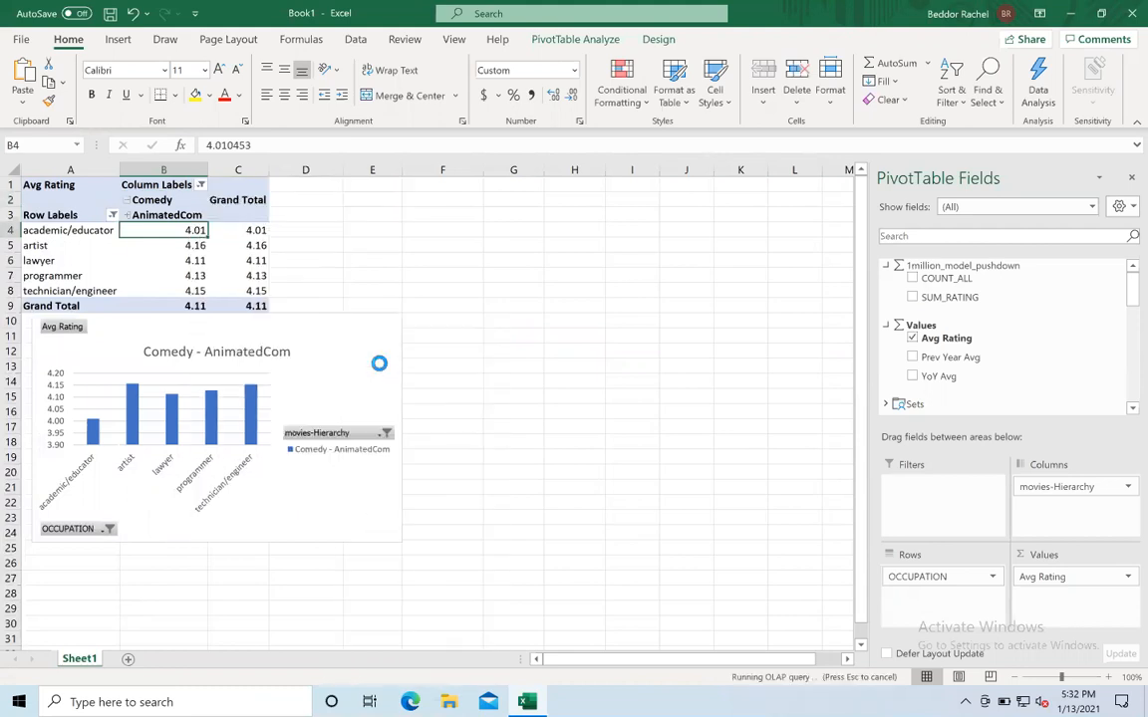